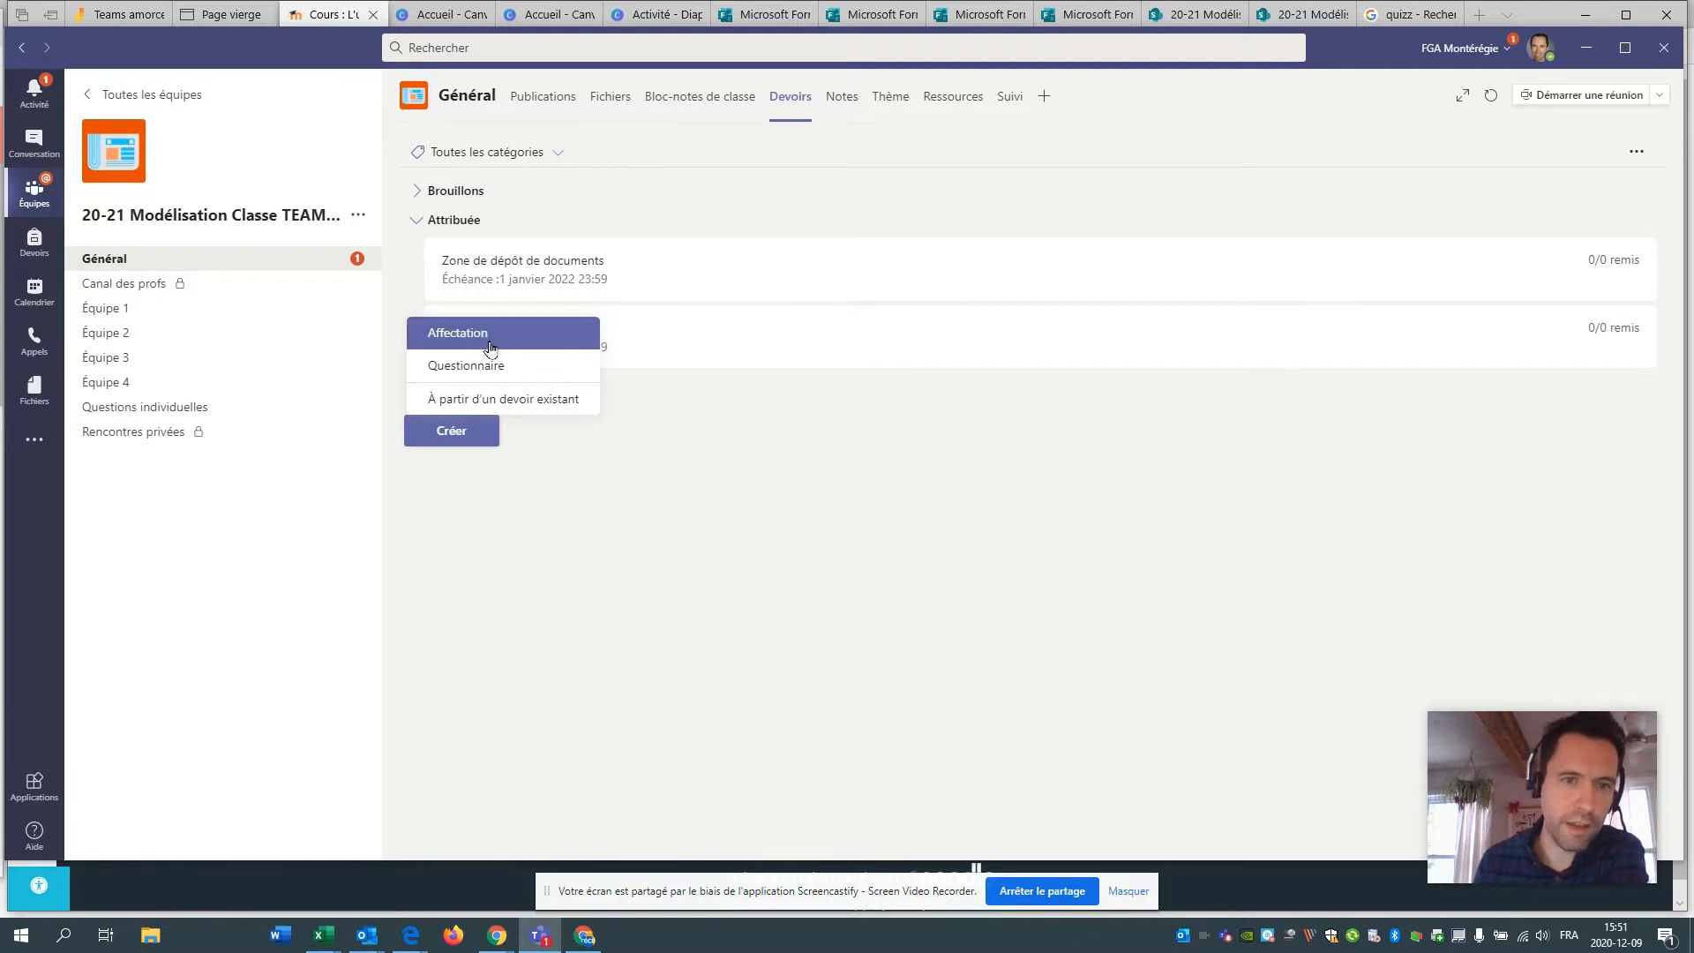
Create a new assignment for the class and title it "Exercice à compléter".
click(468, 342)
click(599, 254)
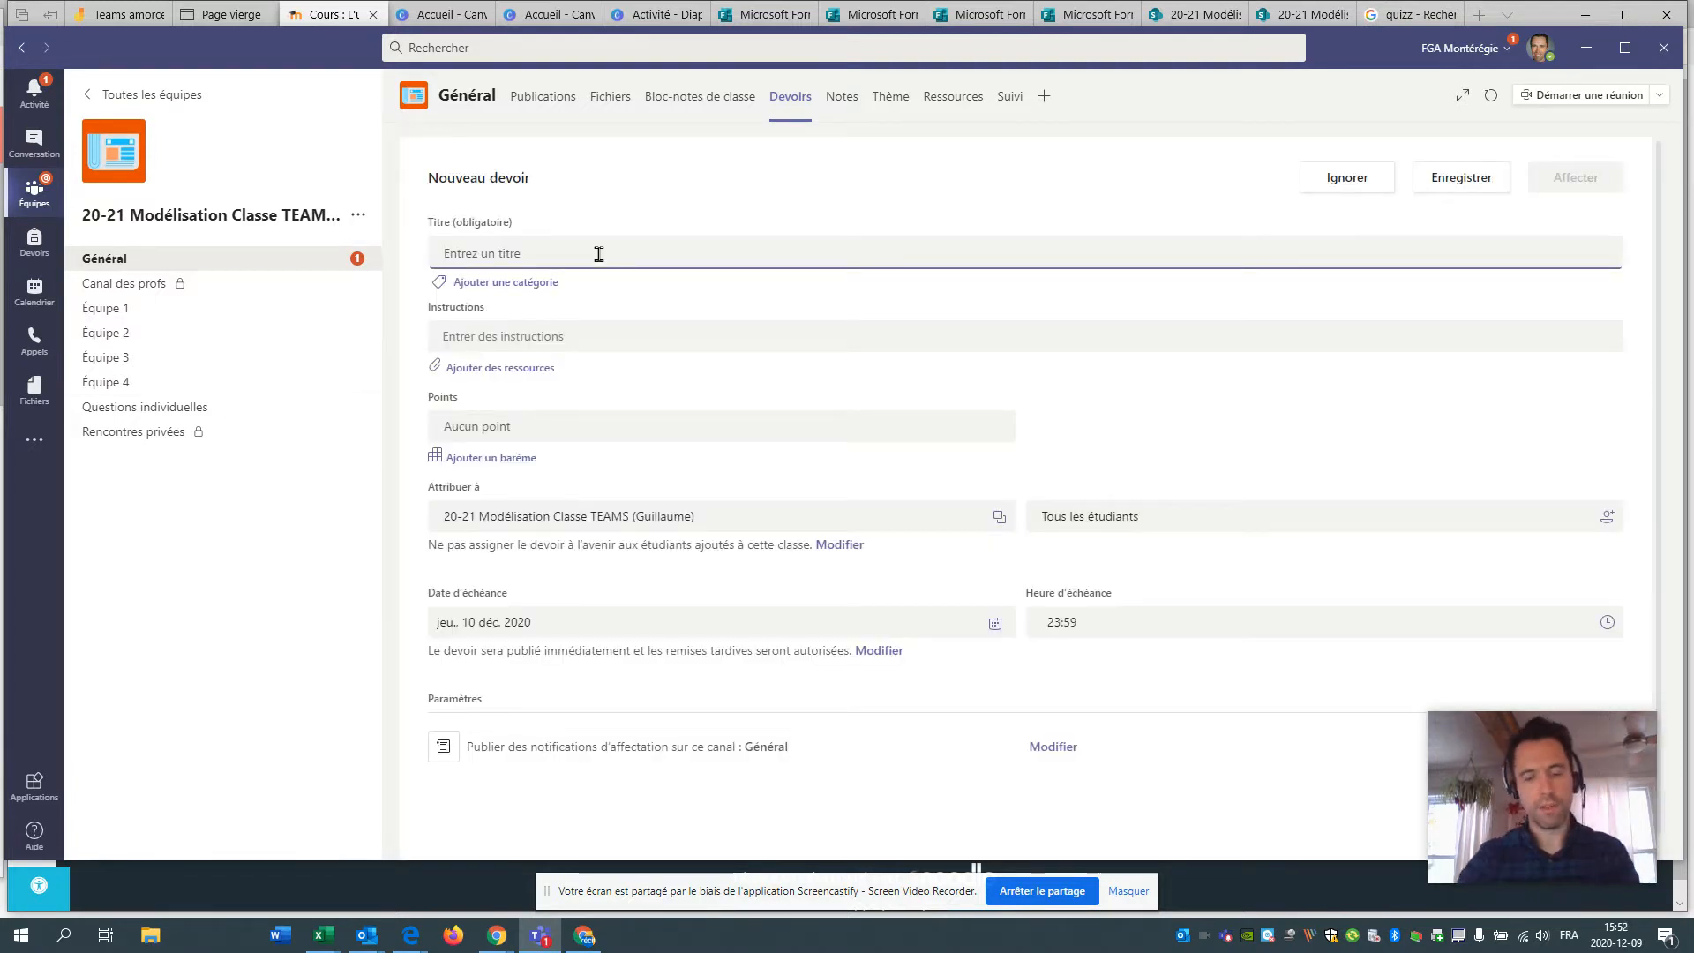
text(Exercice à compléter)
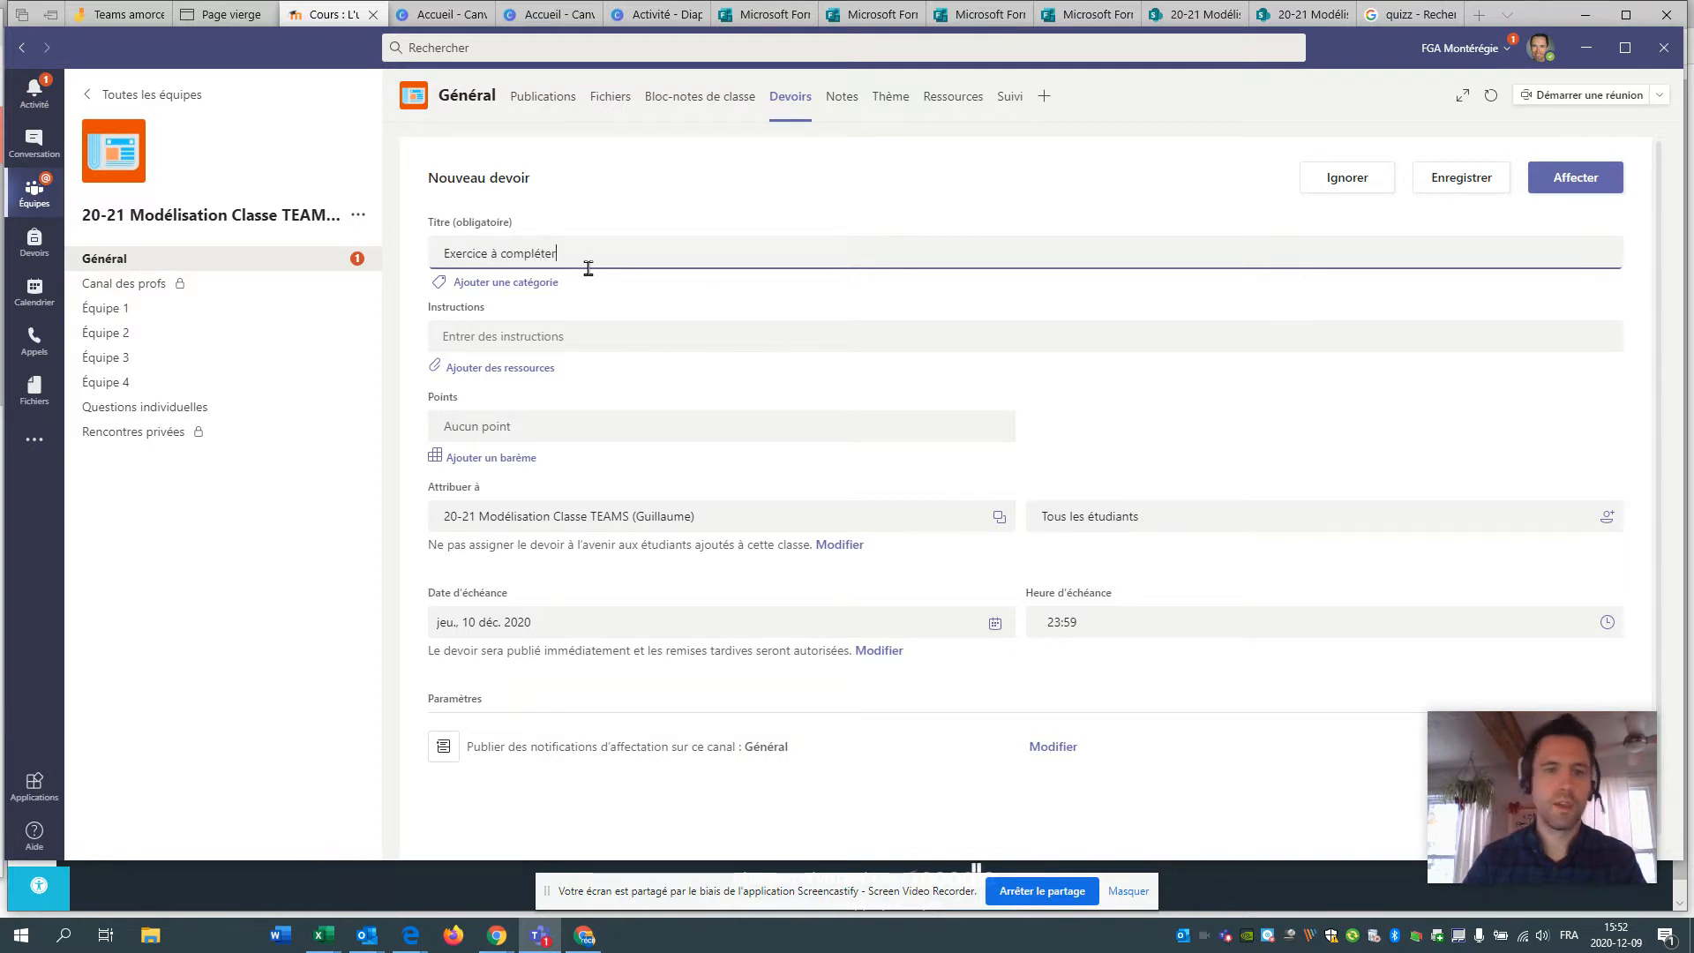
Enter the assignment instructions "Complétez le document suivant :".
click(491, 336)
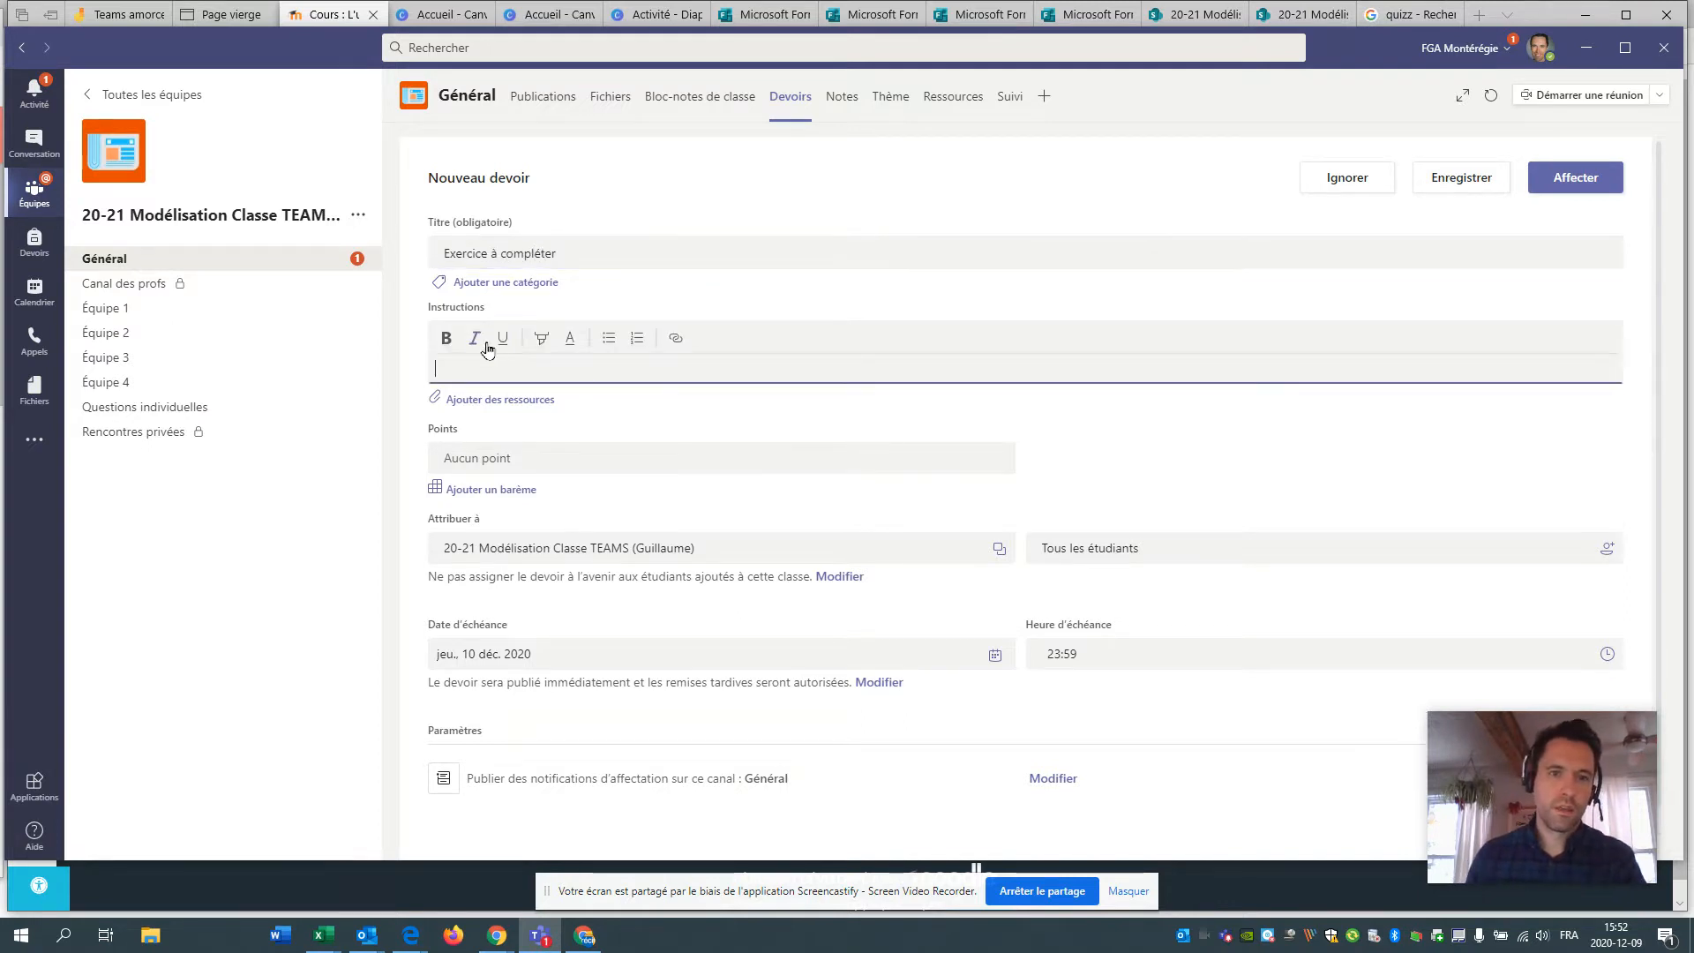
text(Complée)
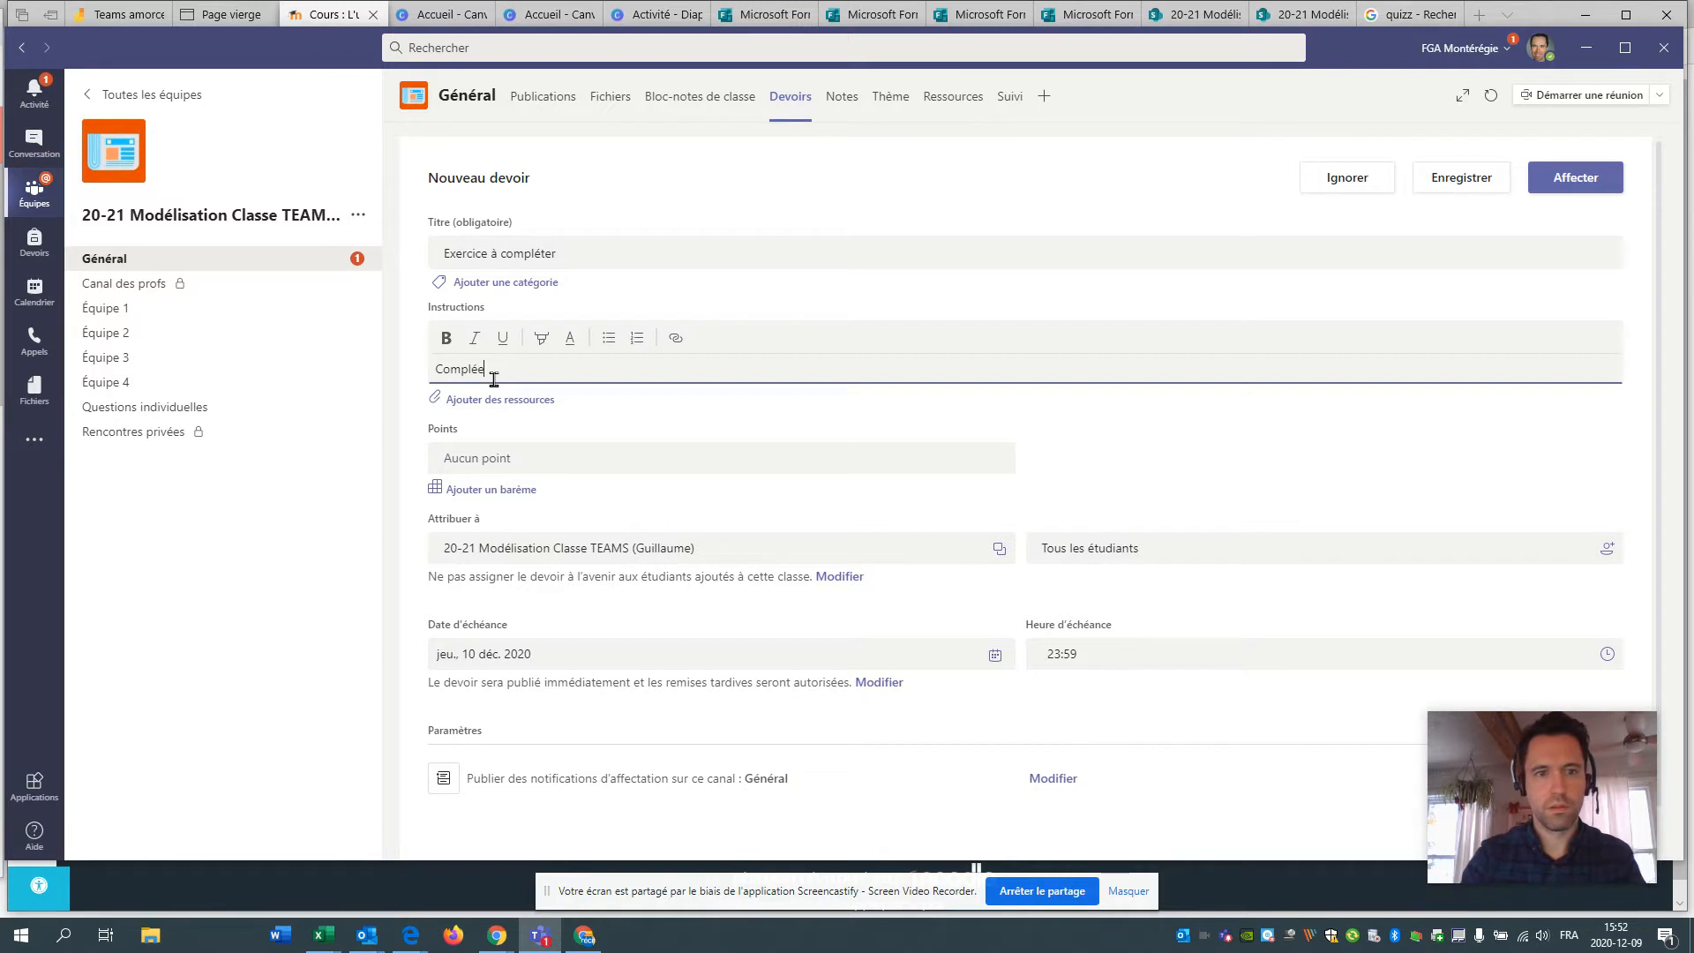
key(BackSpace)
text(tez le document suivant :)
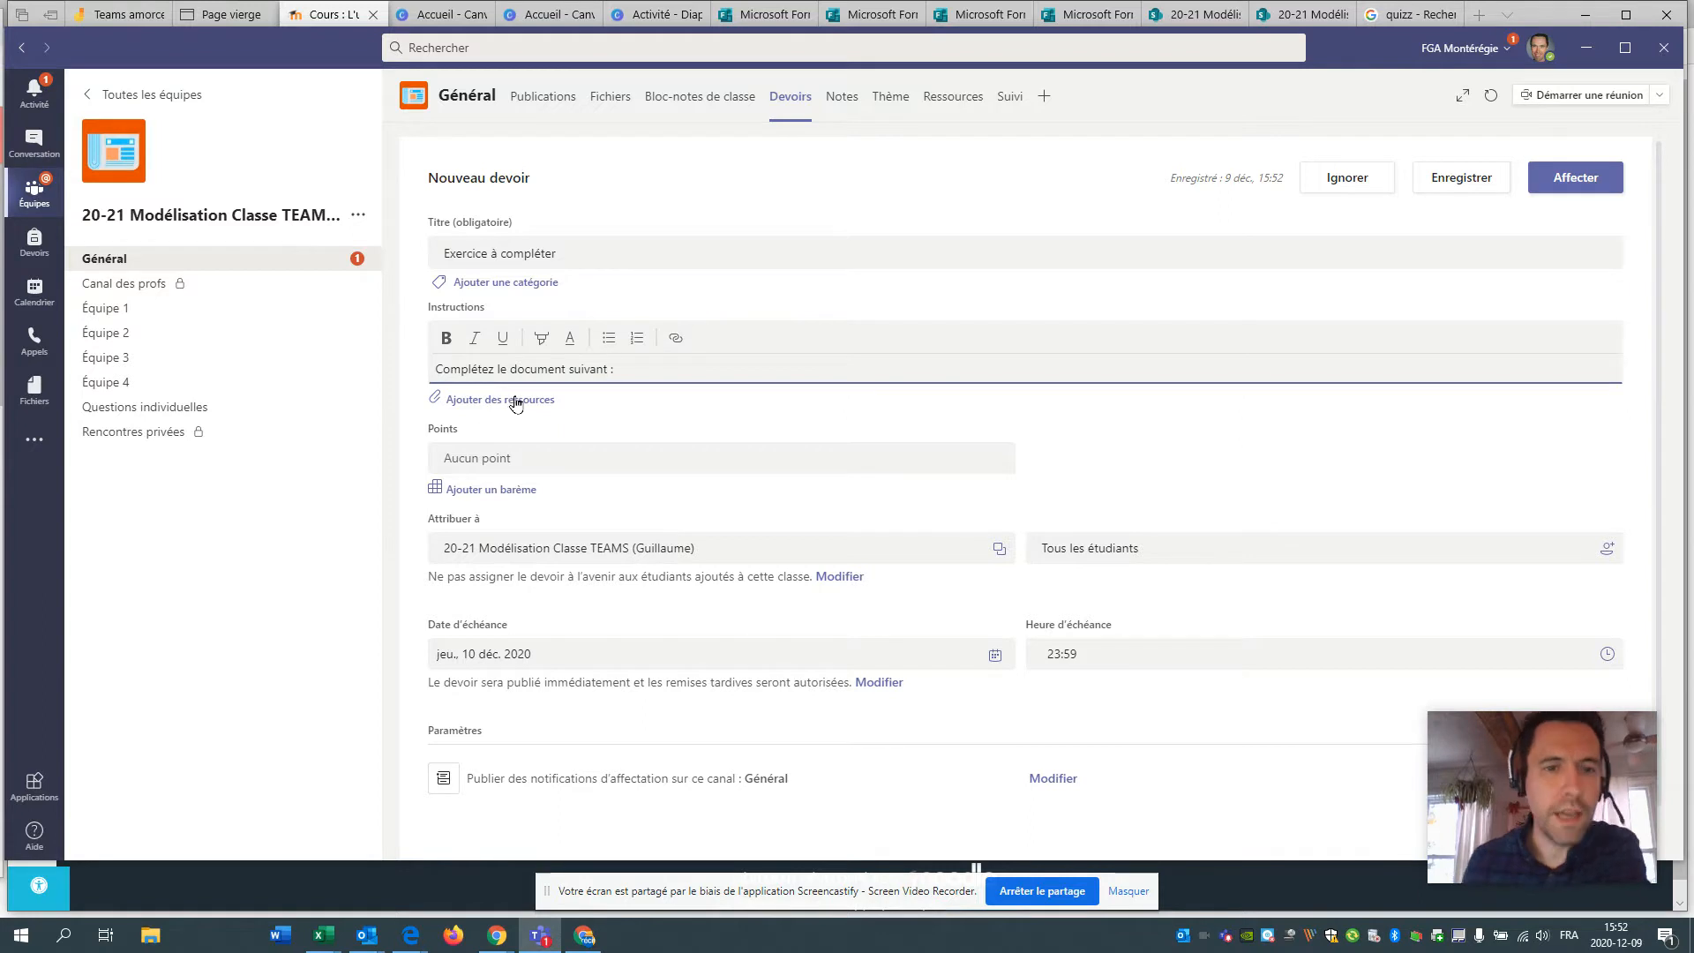
Open the assignment's resource picker and look through the class team's folders, the local file chooser and the new file types.
click(511, 405)
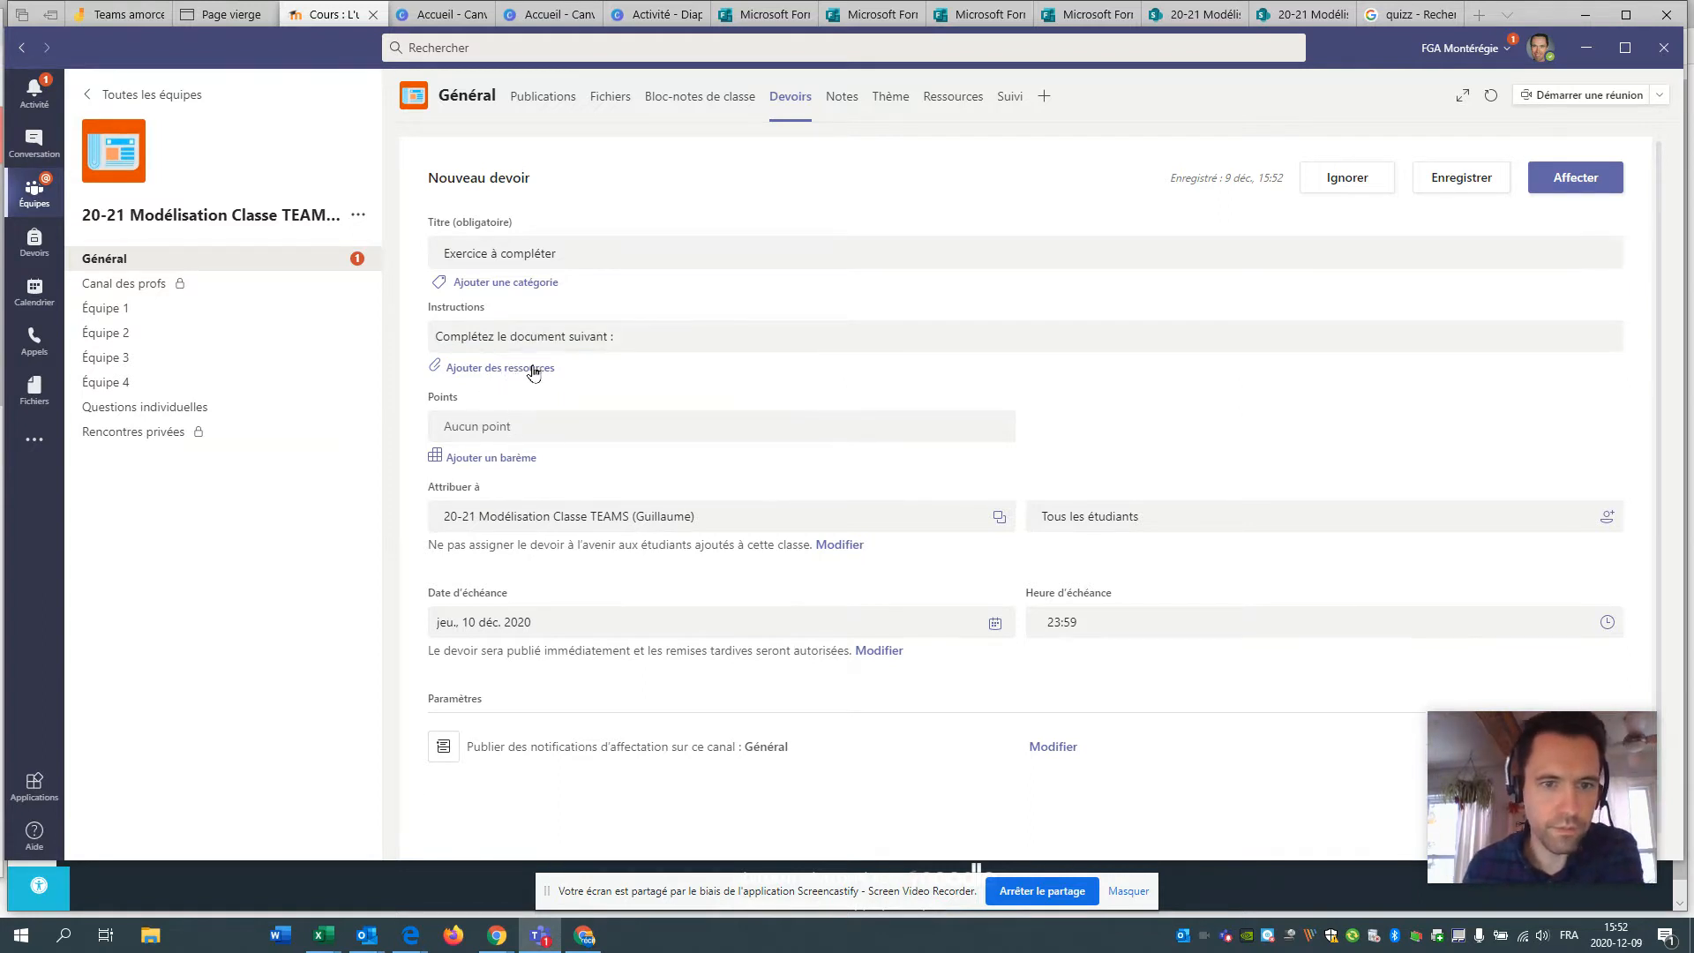
click(532, 369)
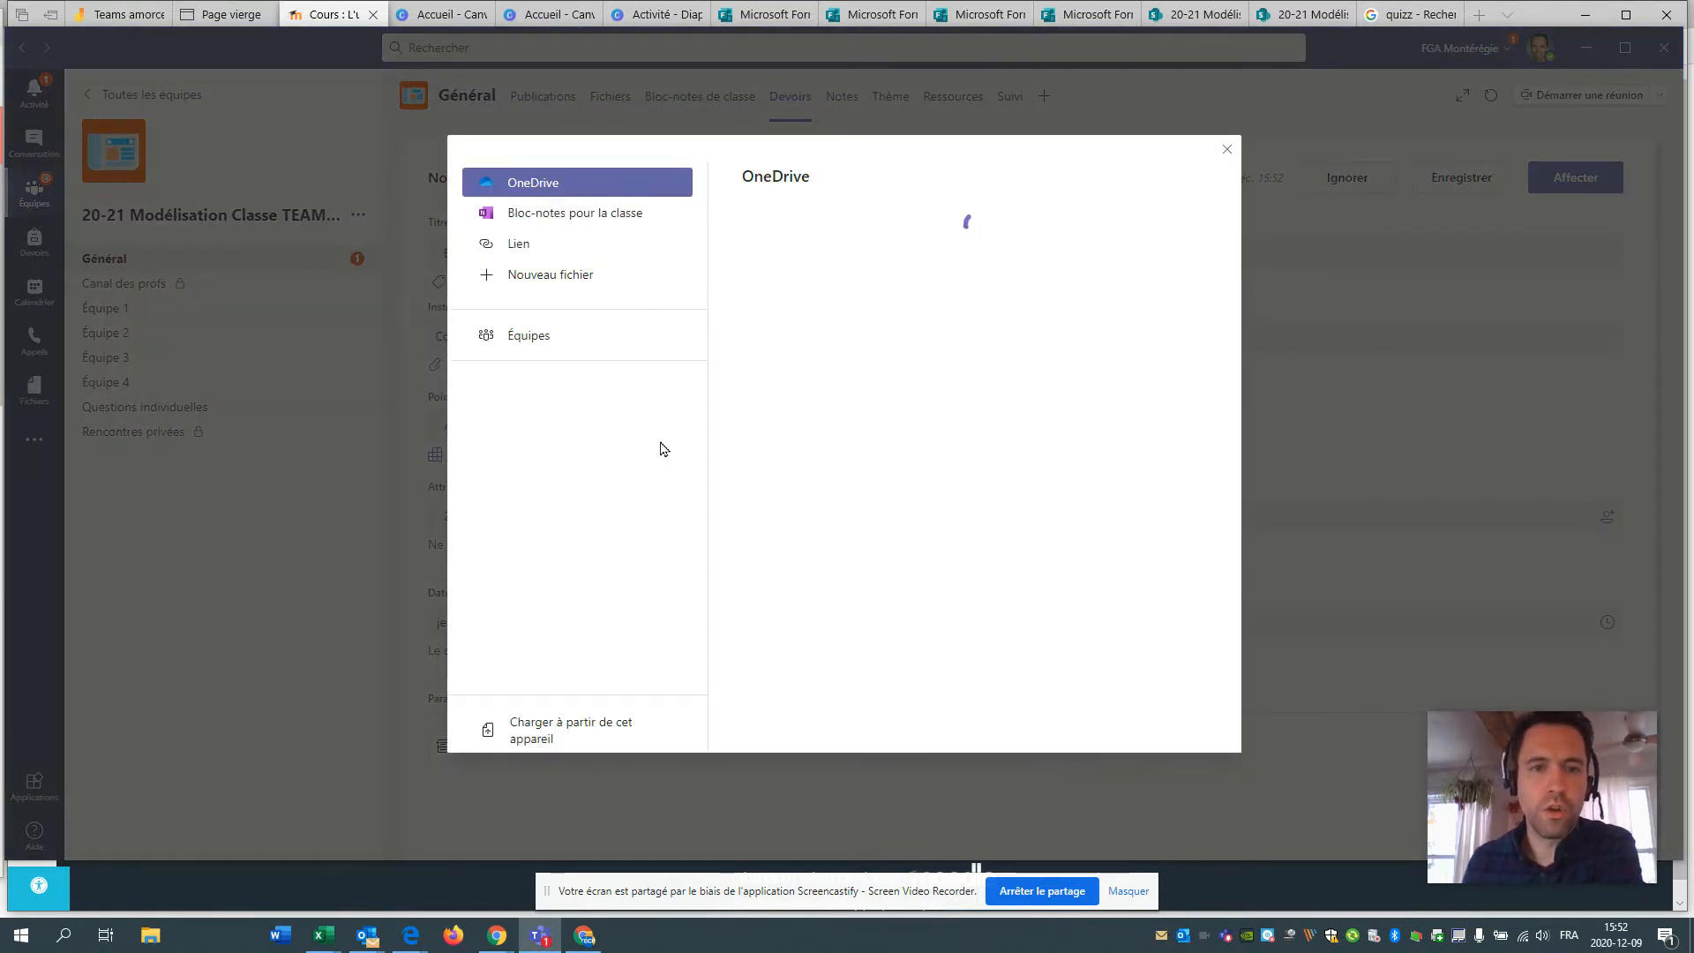
click(529, 339)
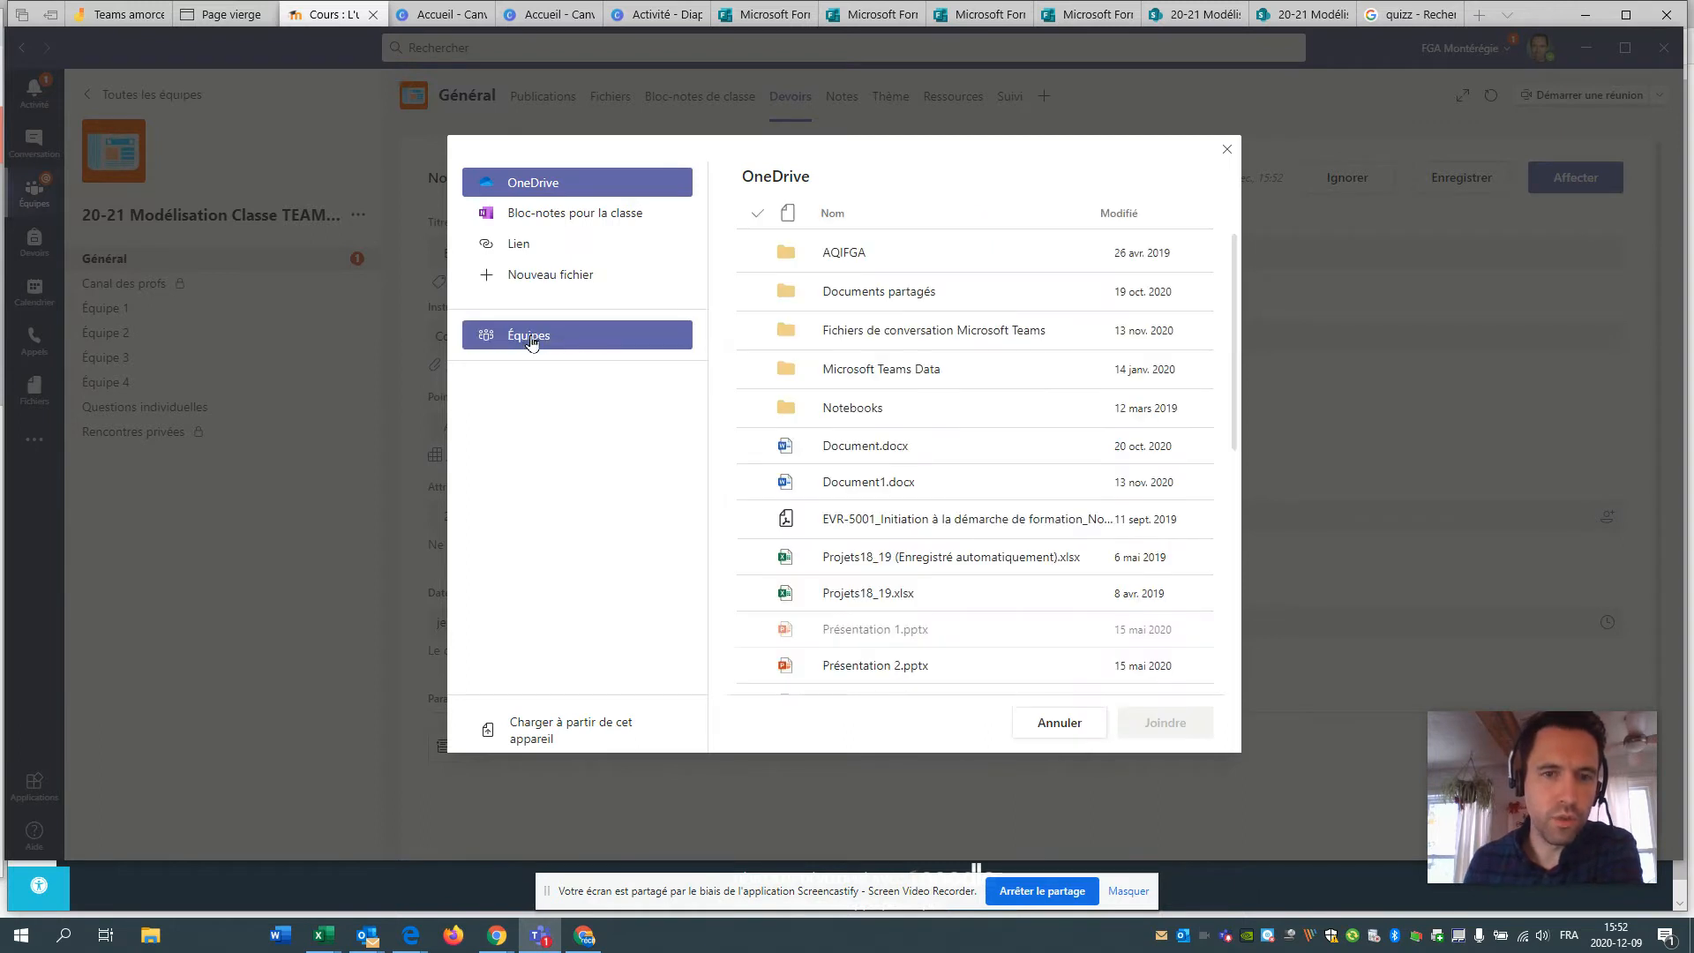
click(510, 338)
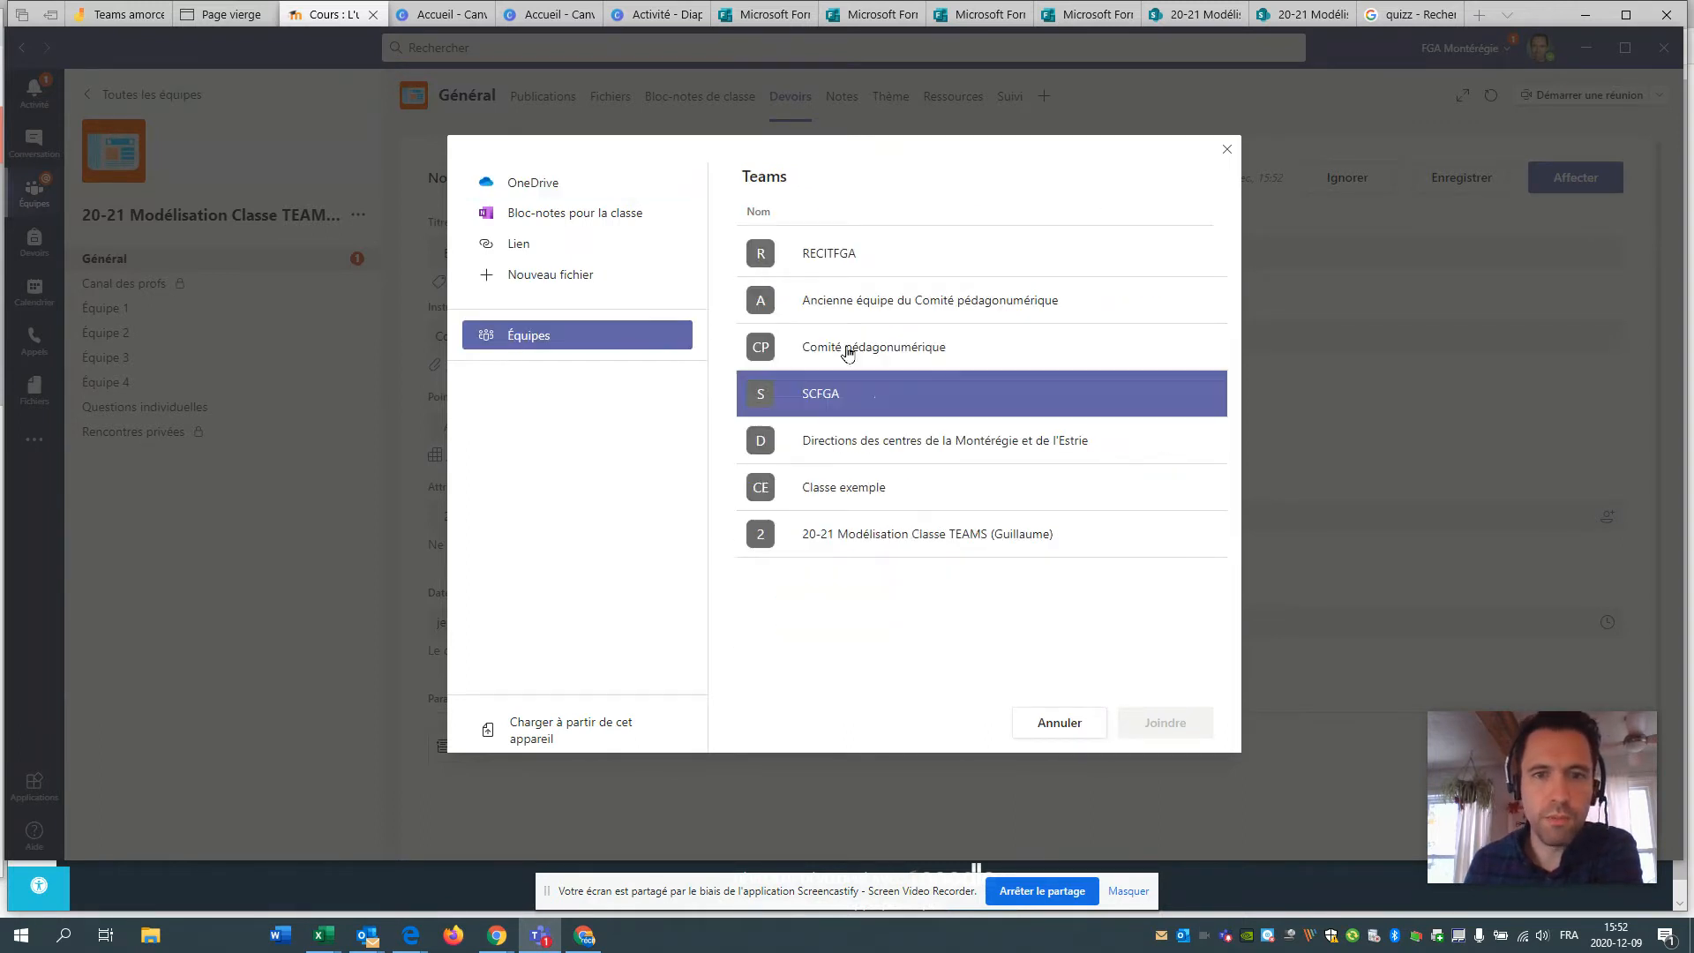
click(899, 540)
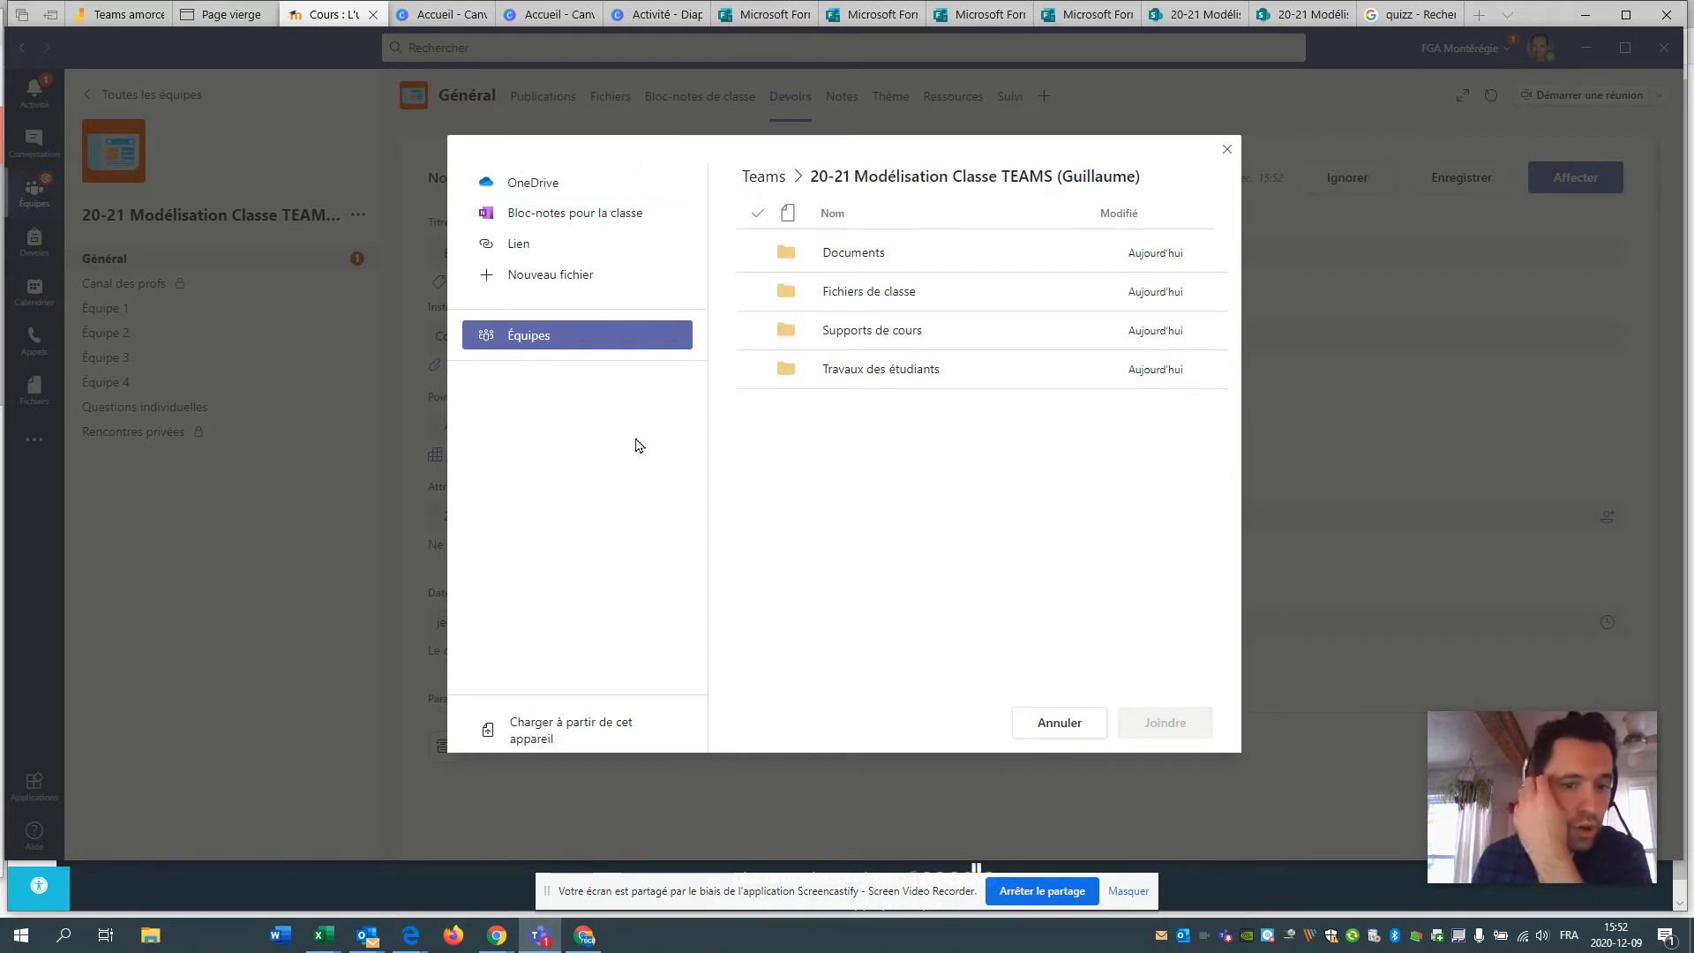
click(573, 728)
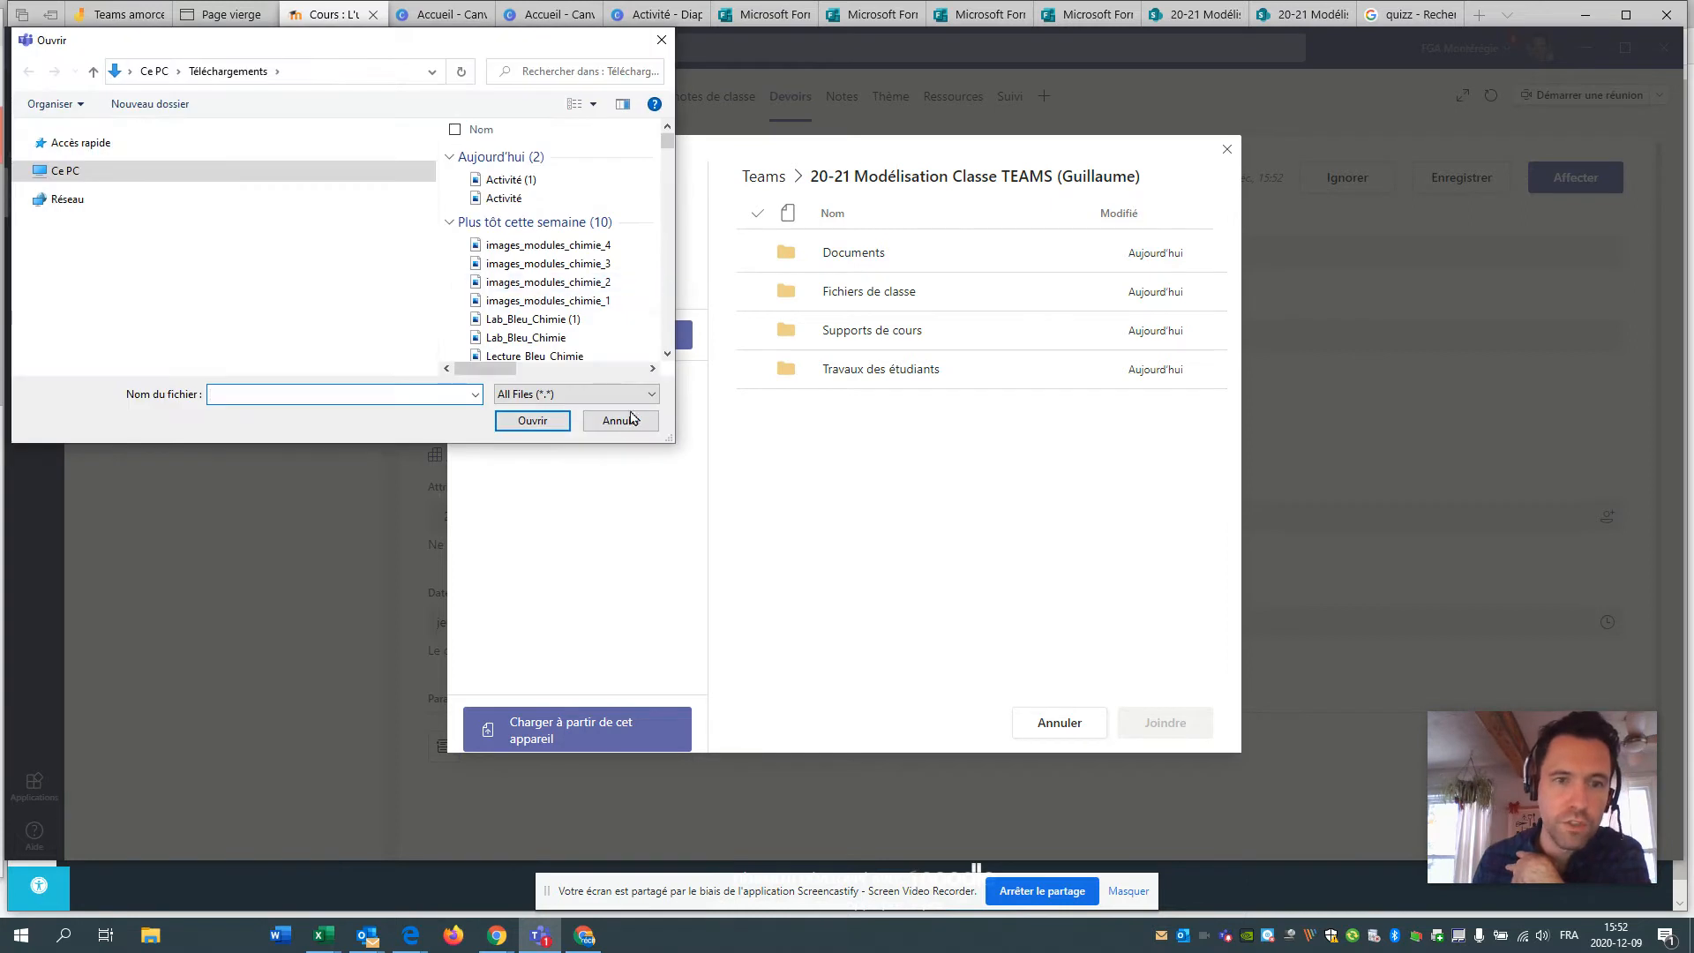
click(621, 419)
click(591, 274)
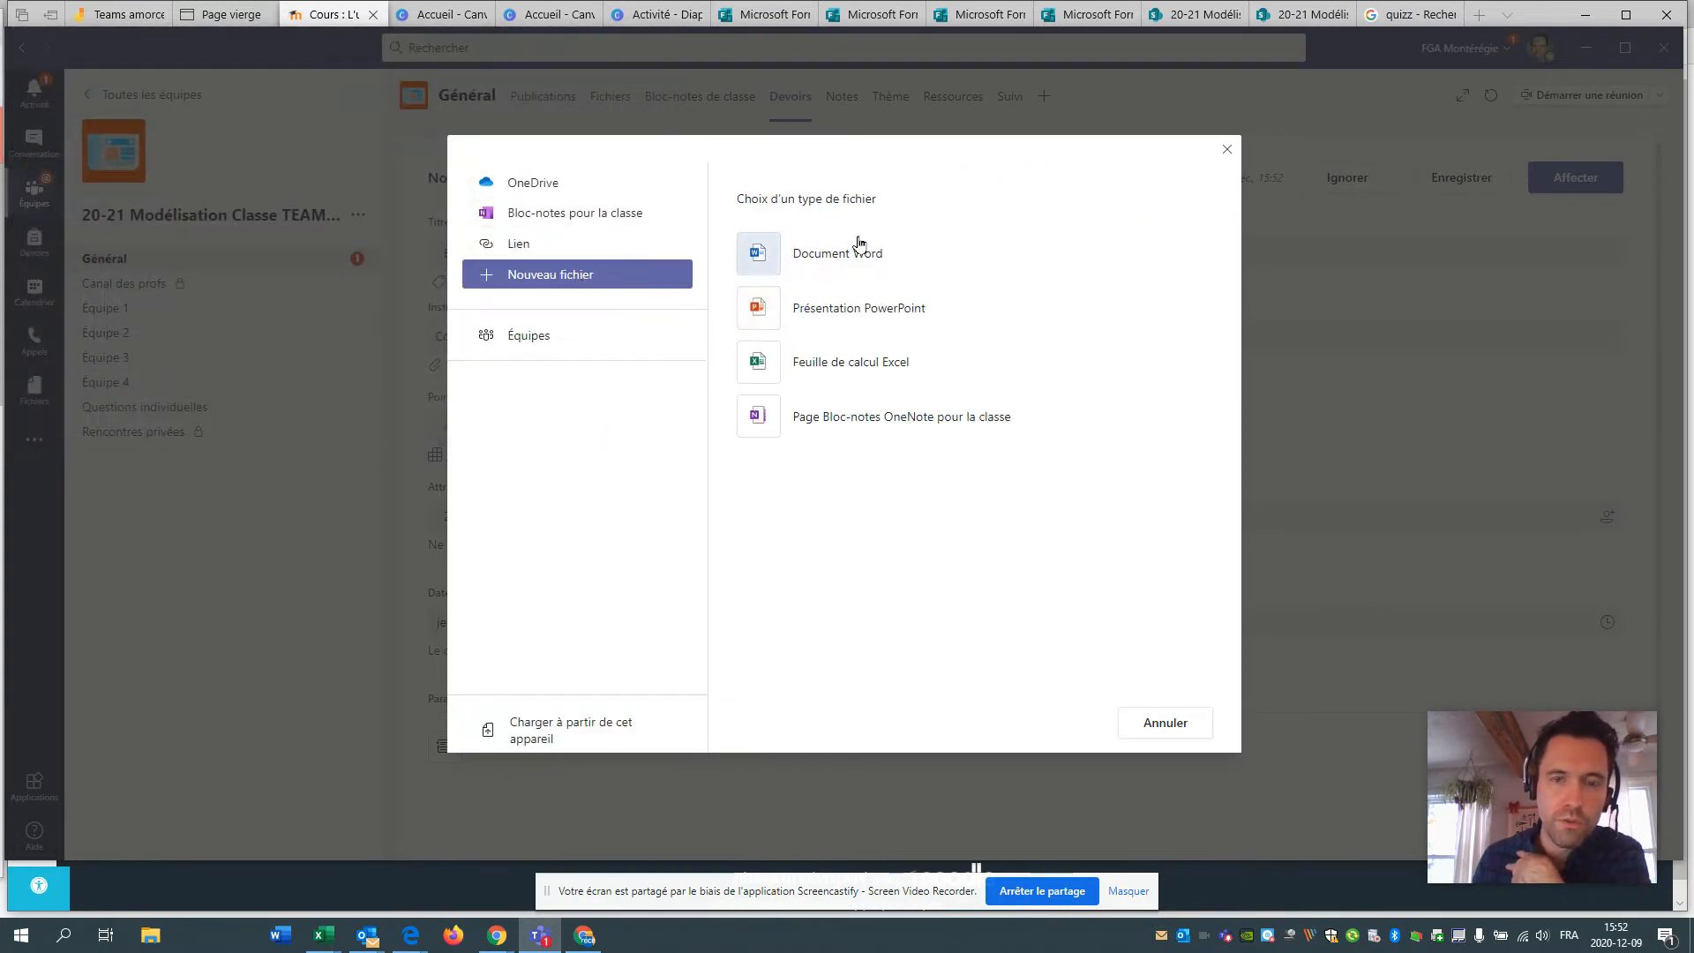
Attach the Word file "Plan de travail MAT-3051 (3)" from this device and let students edit their own copy.
click(577, 728)
scroll(606, 274, down, 10)
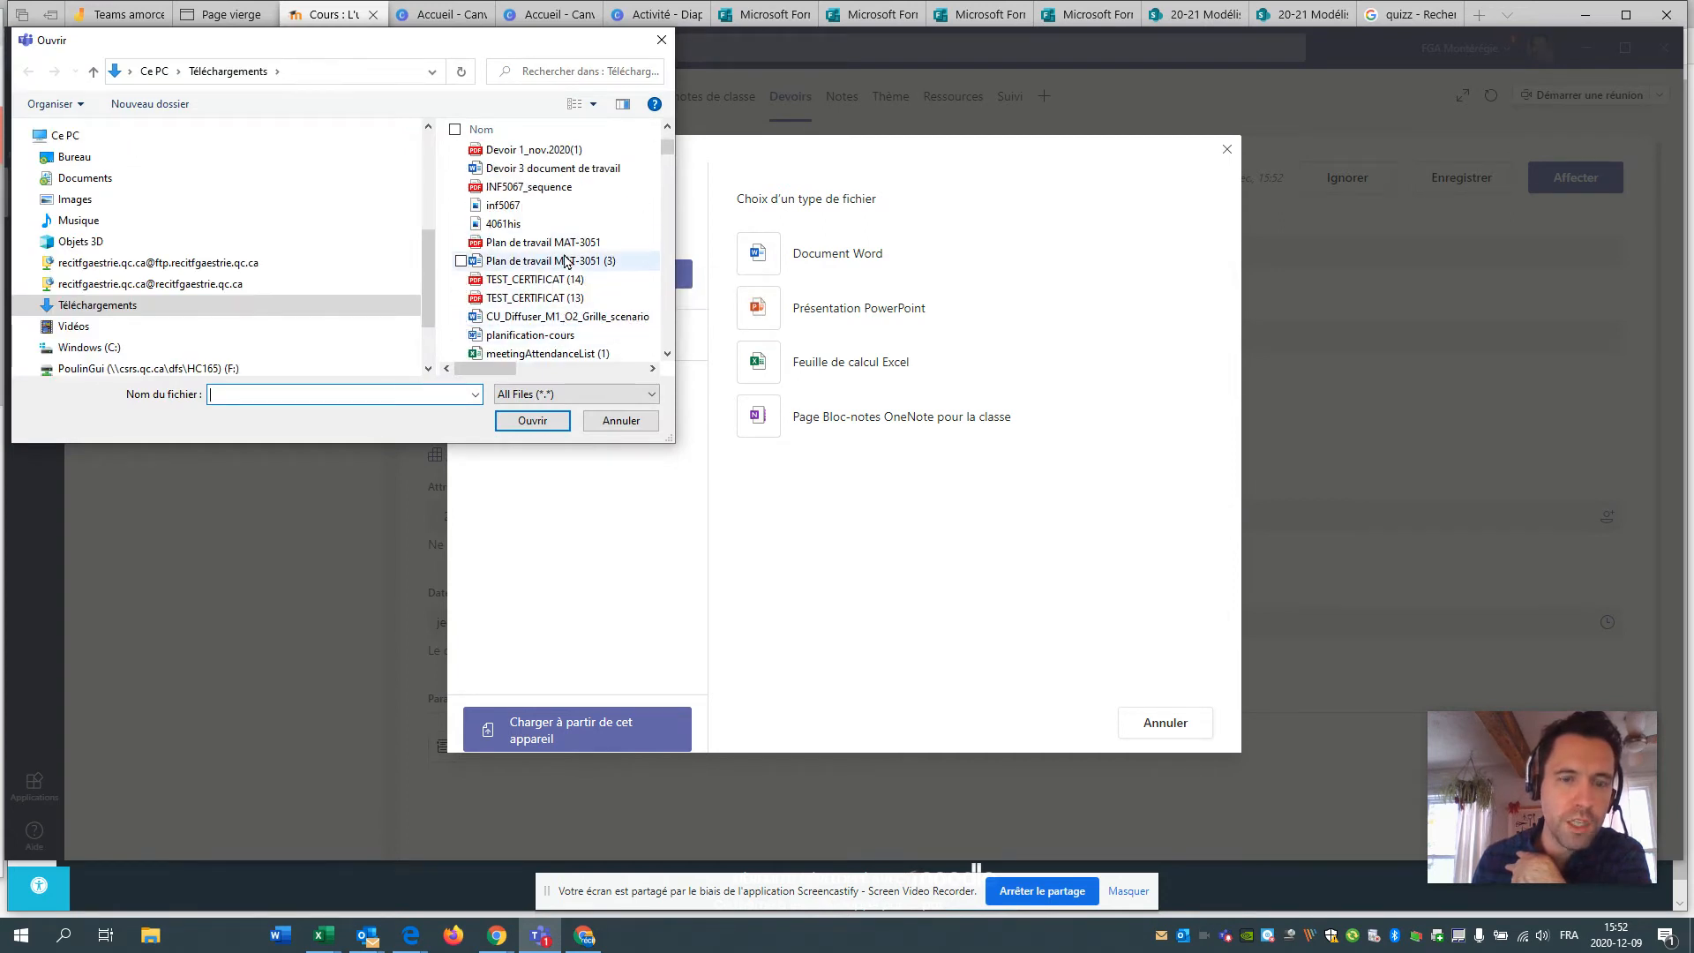
click(565, 261)
click(548, 420)
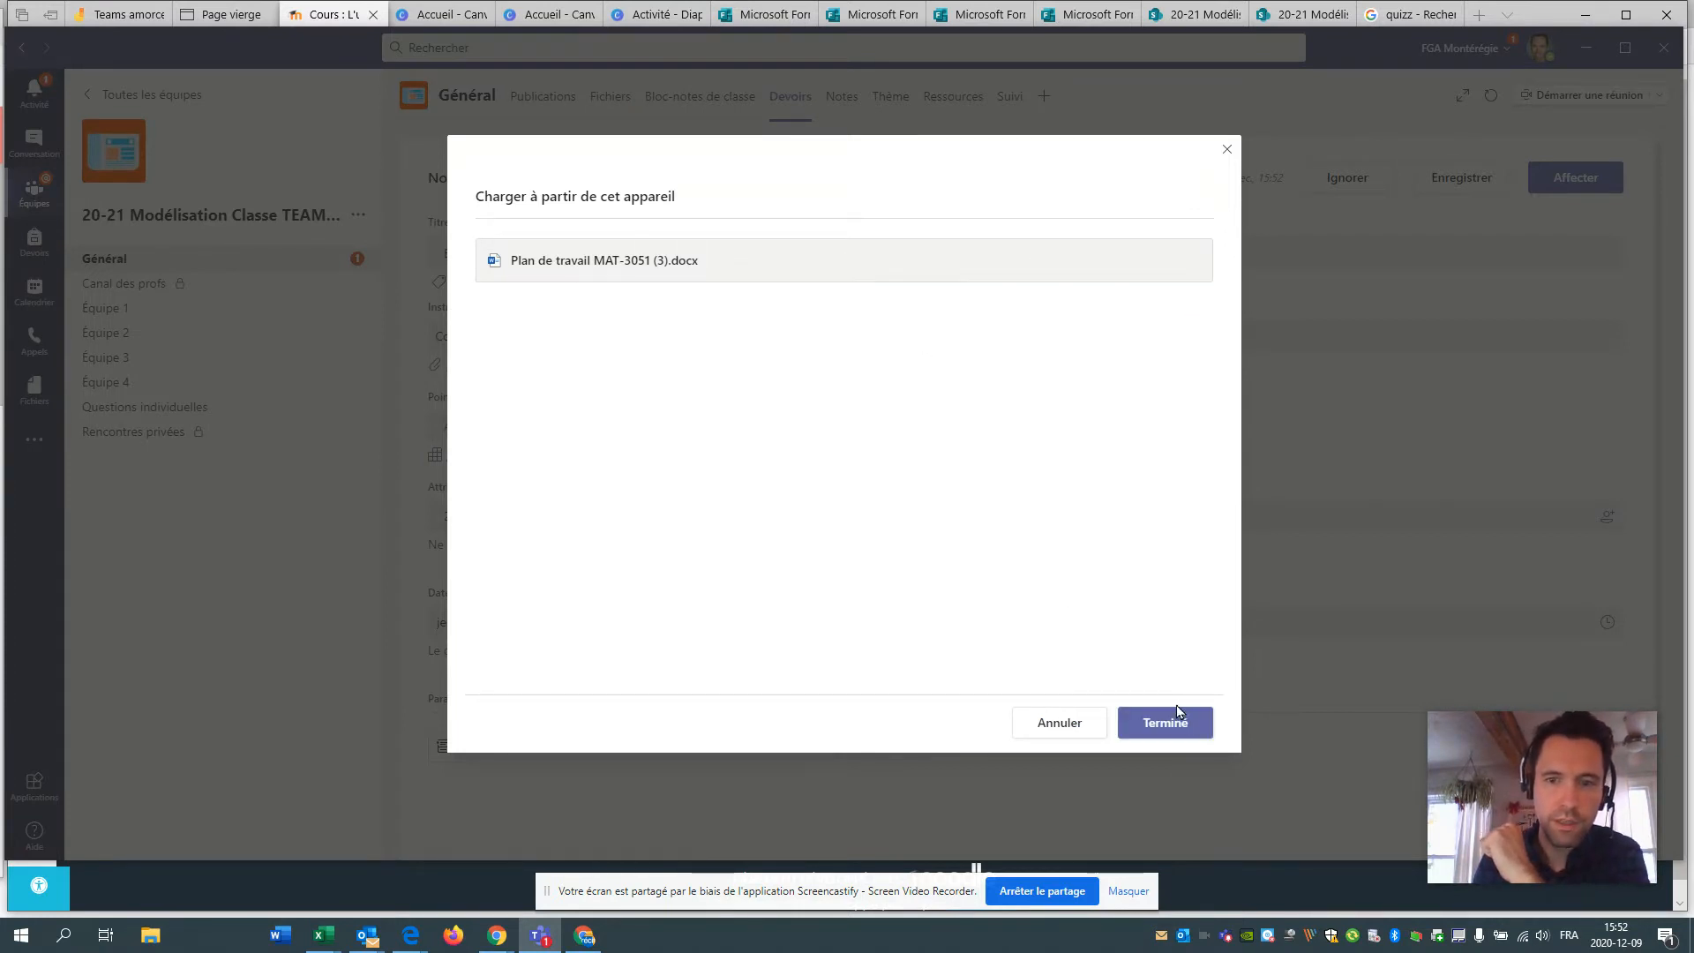
click(1173, 719)
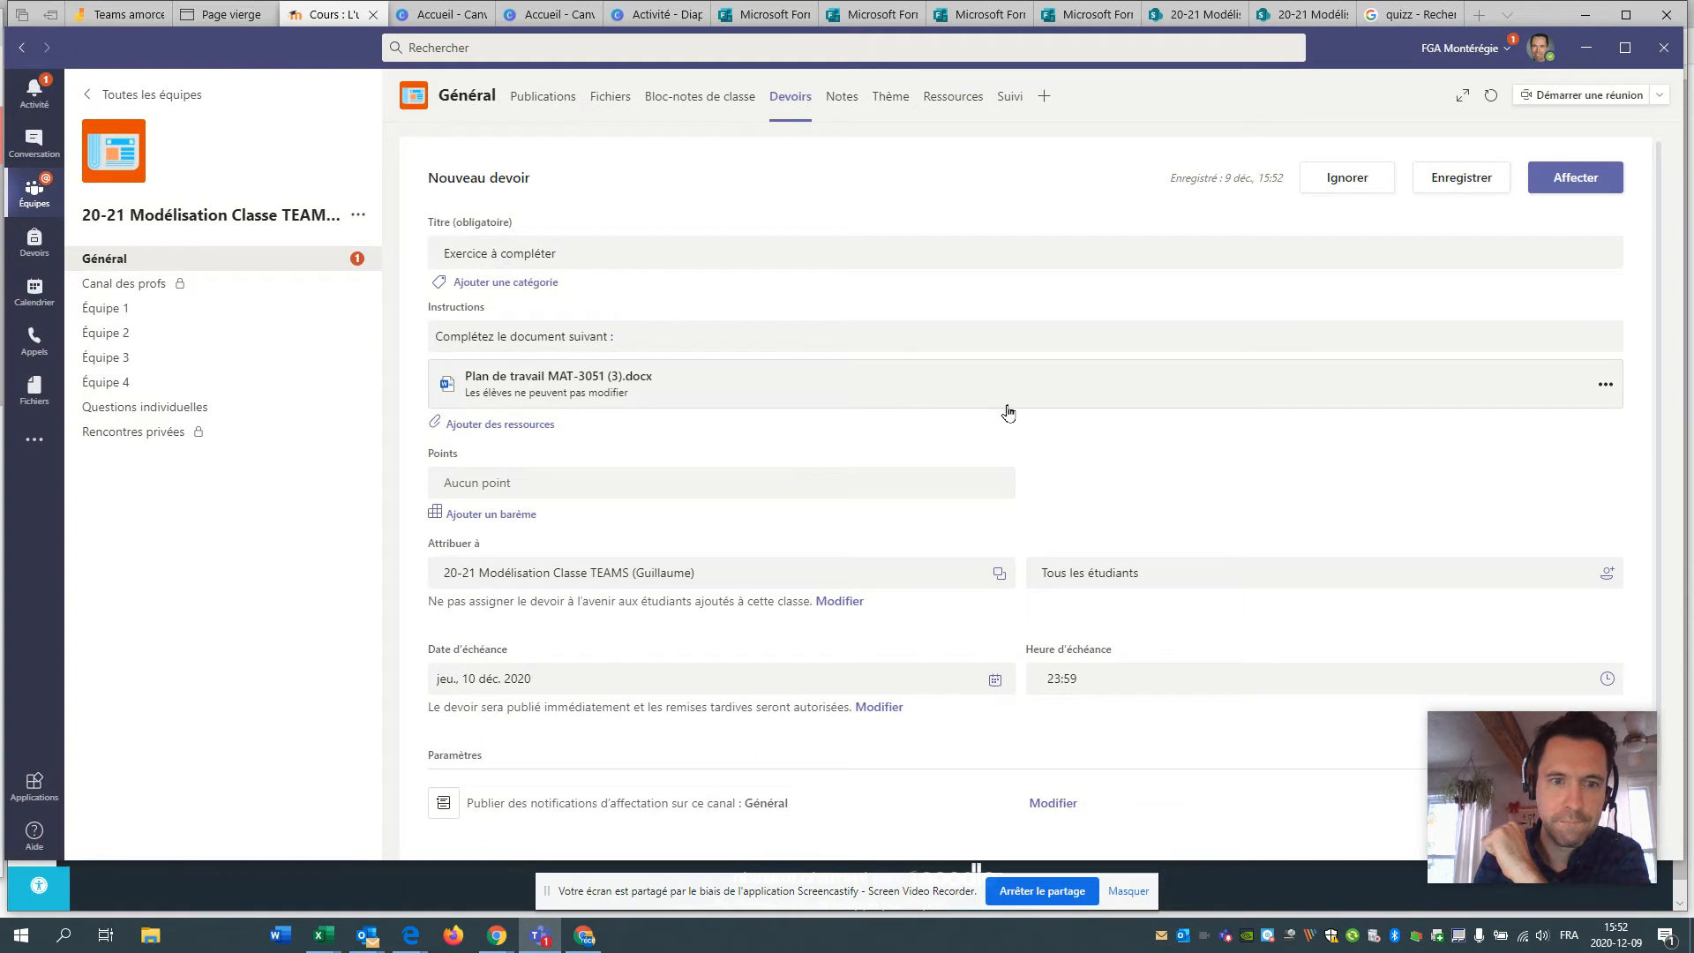
click(1606, 384)
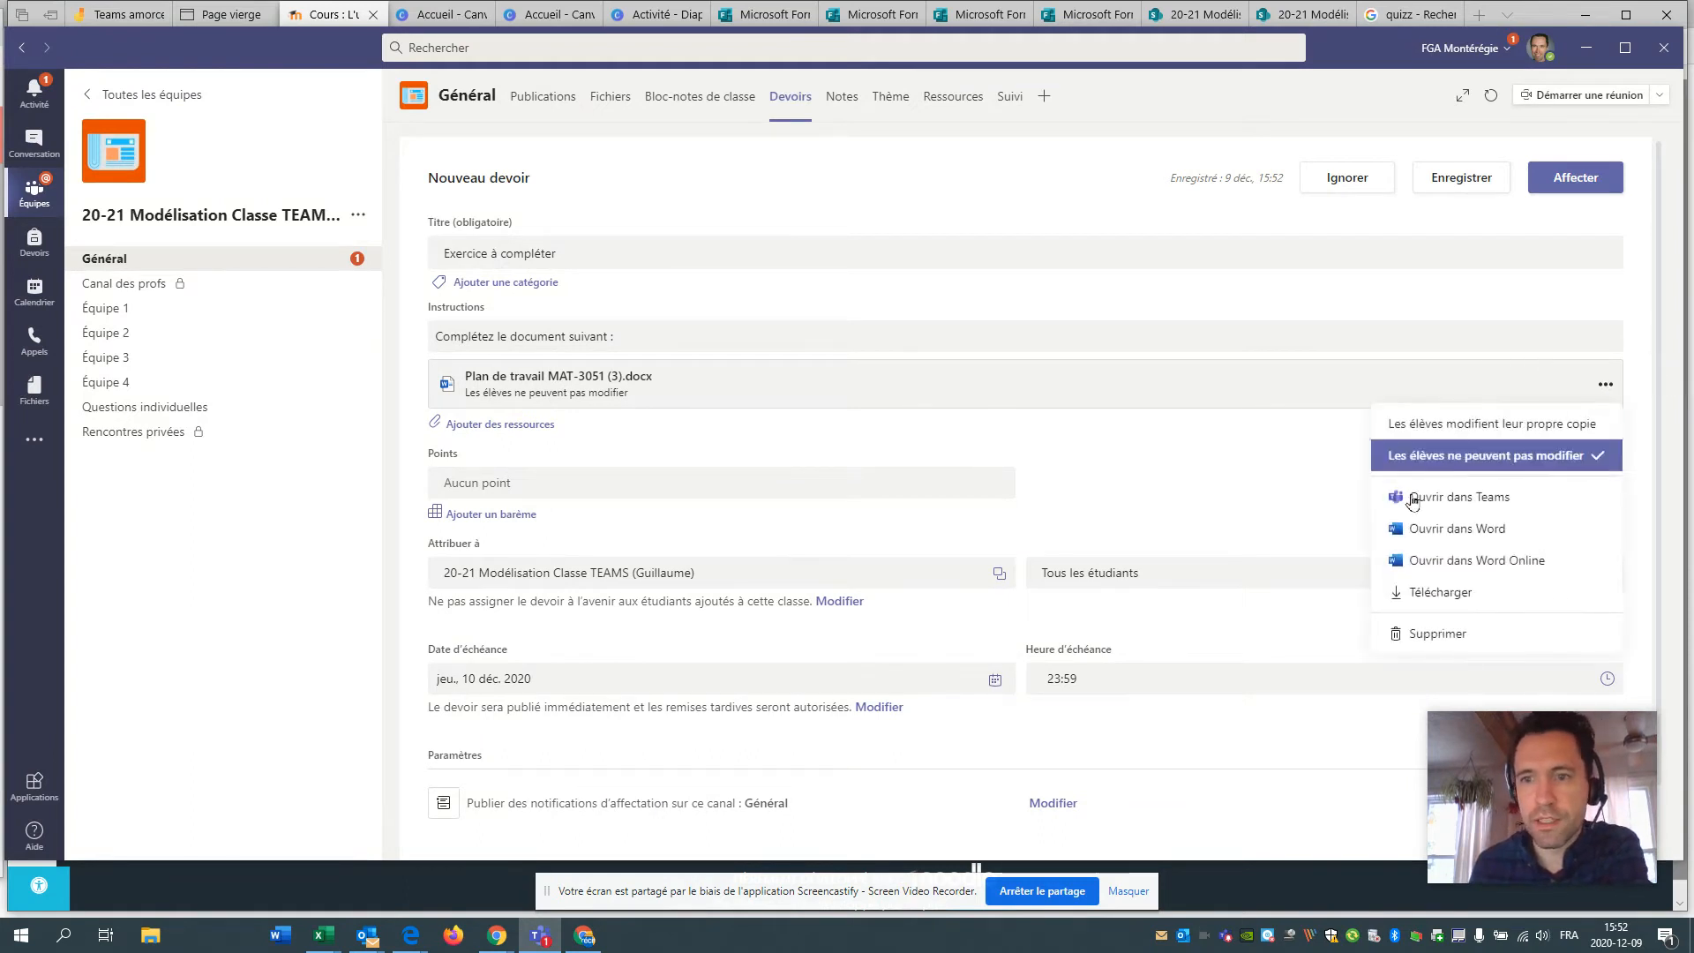
click(1491, 423)
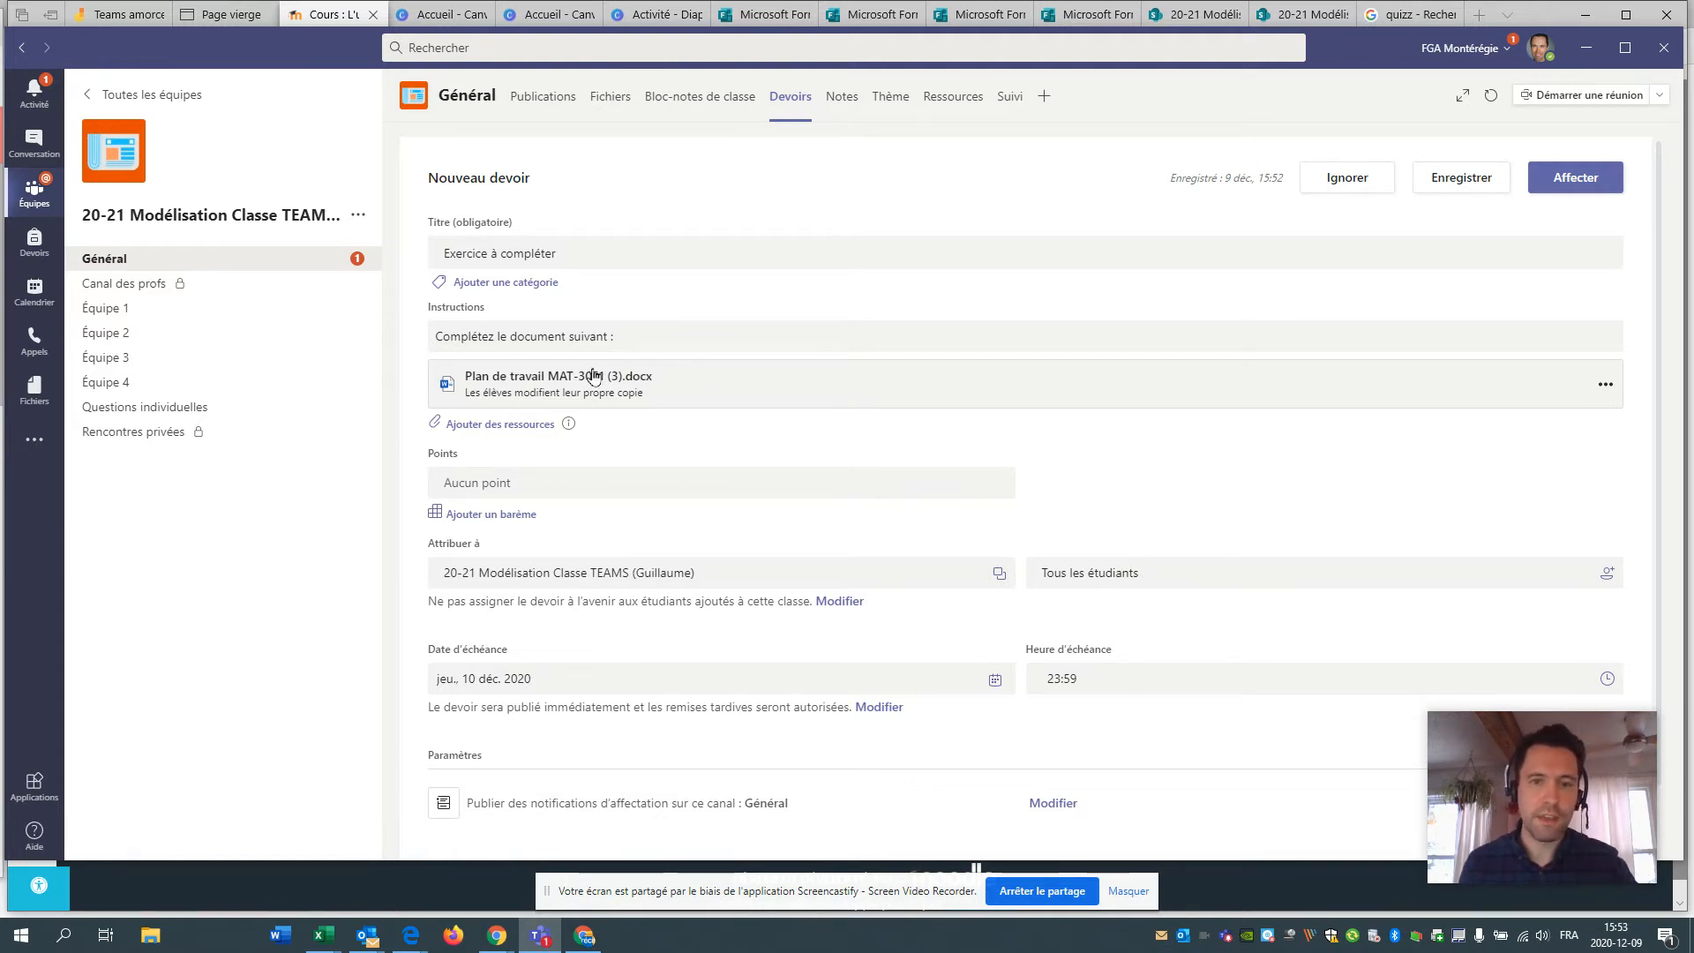
Set the assignment's points to 100.
scroll(631, 380, down, 1)
click(510, 404)
text(100)
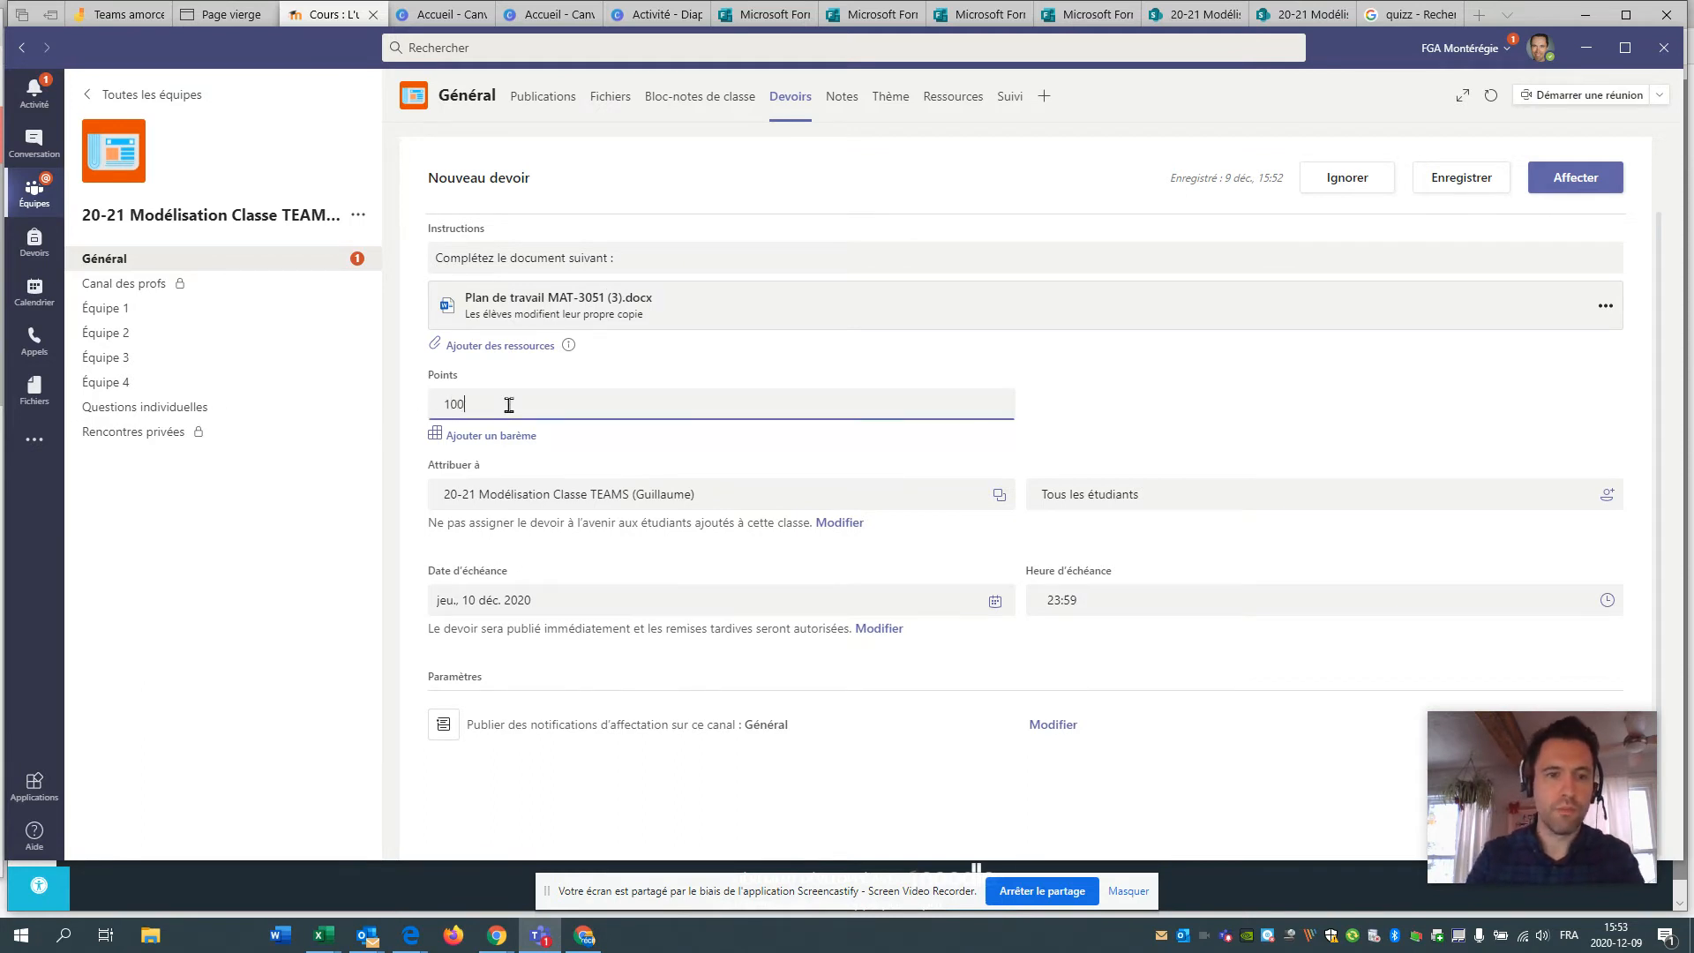
click(1106, 377)
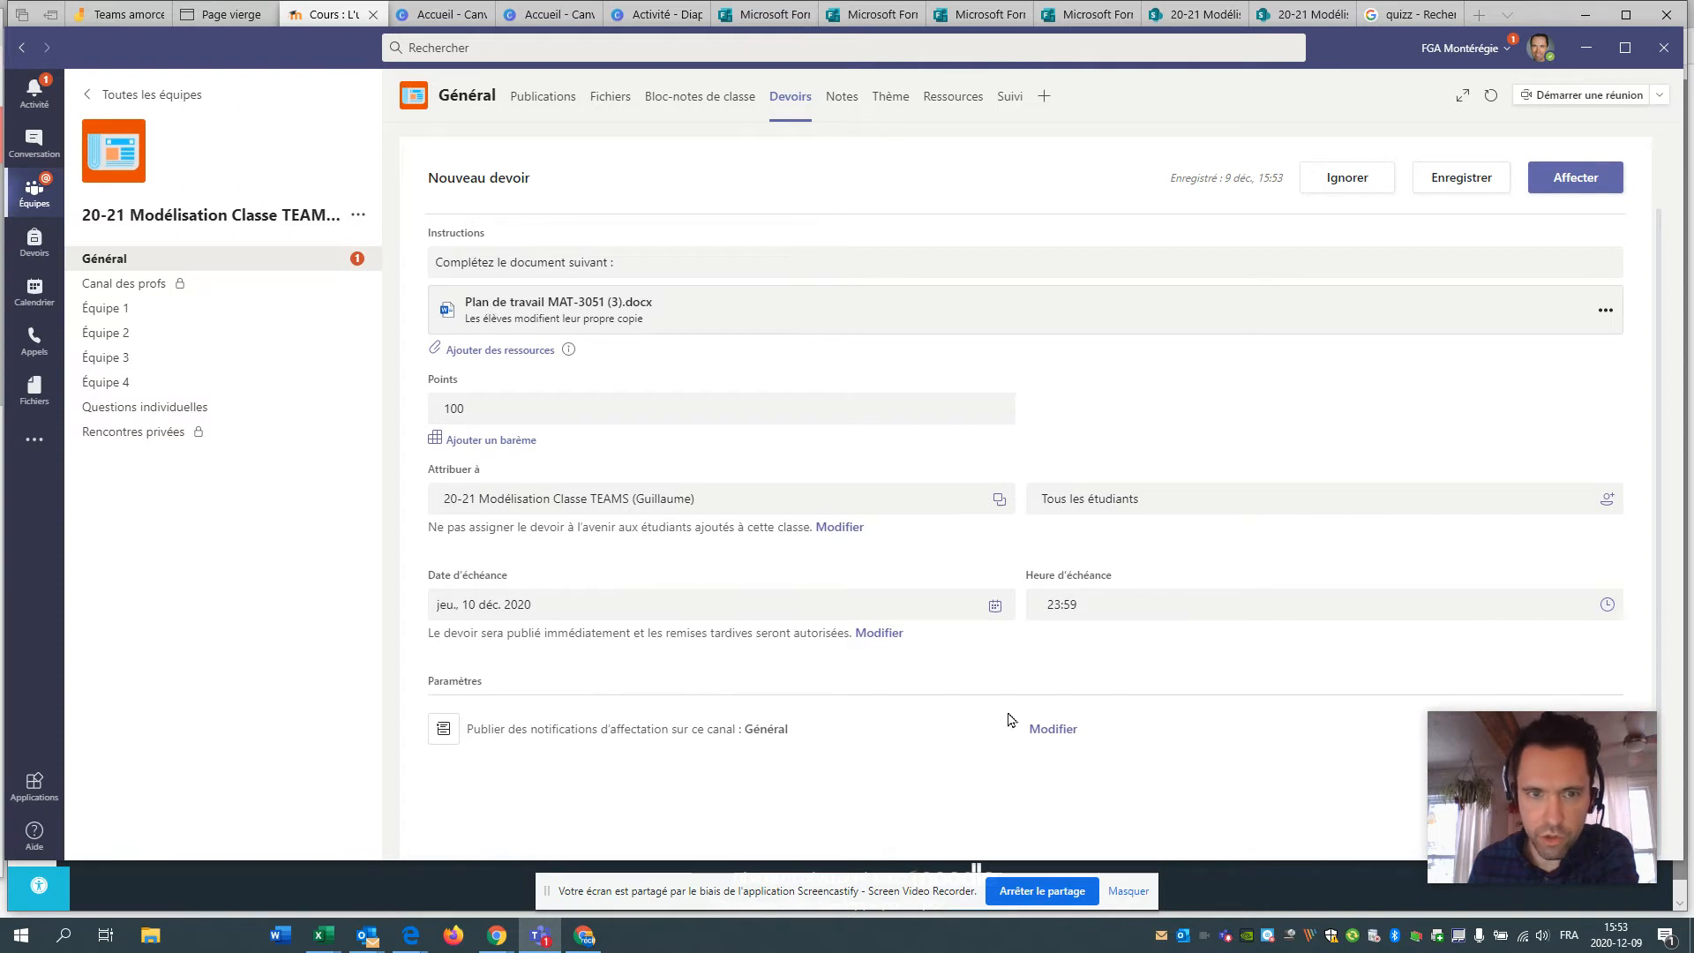
scroll(774, 582, up, 1)
scroll(568, 476, down, 1)
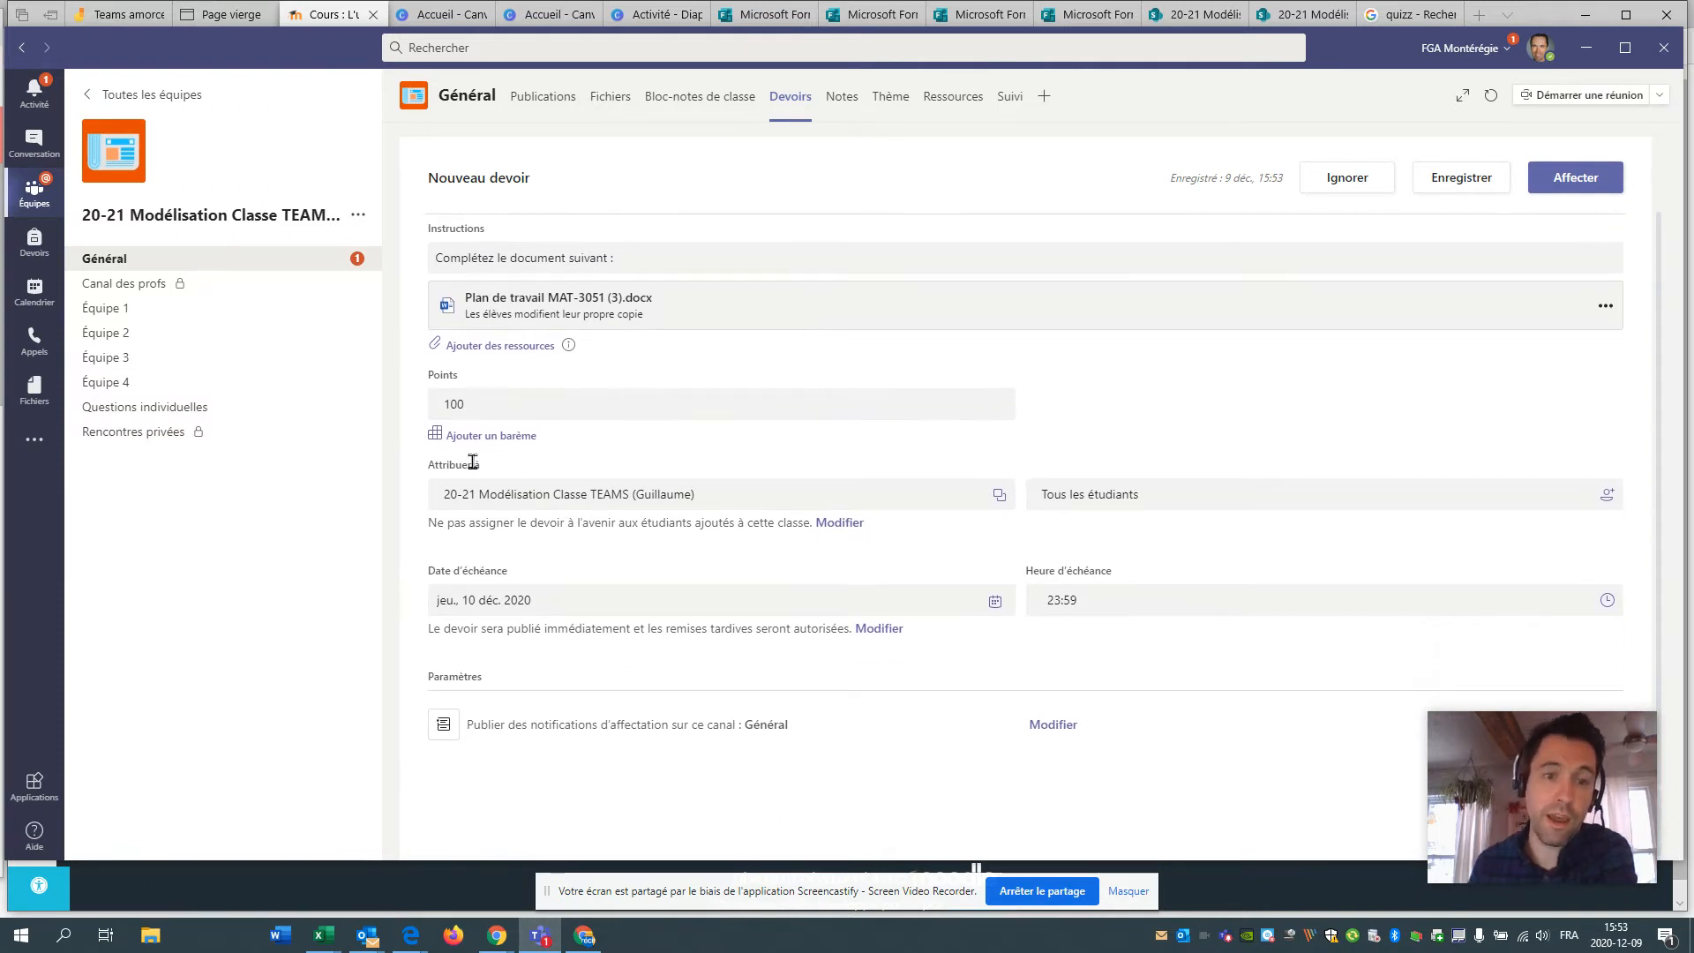
Start a new grading rubric for the assignment and title it "Grille".
click(492, 437)
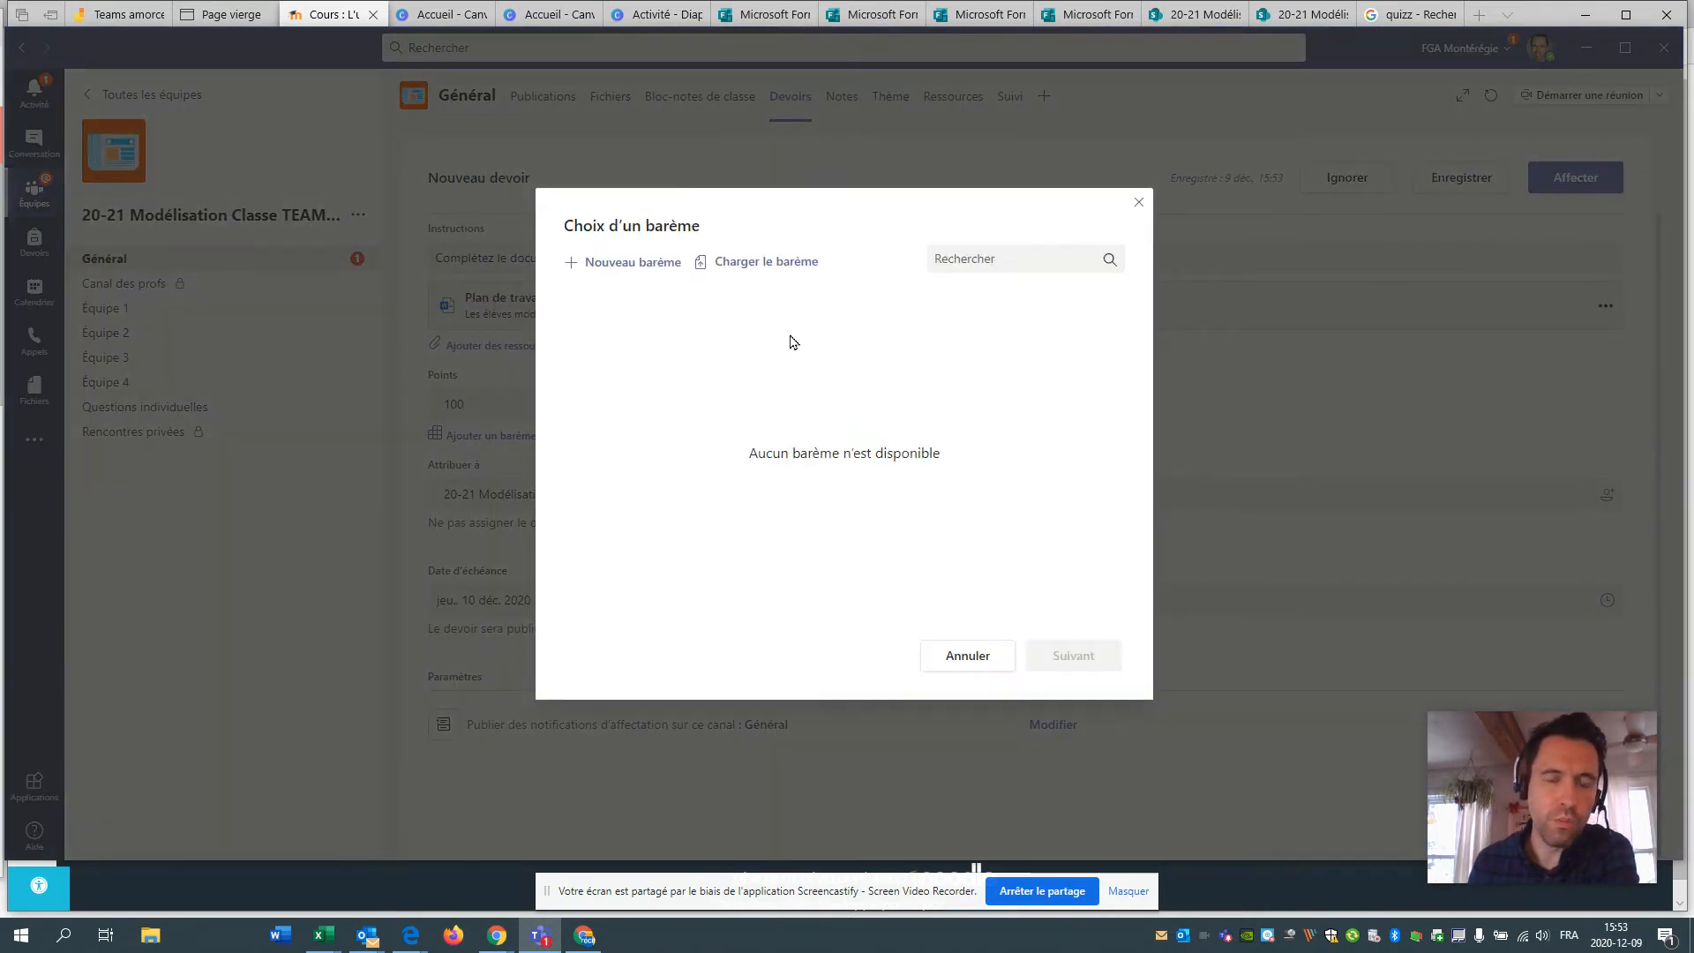
click(629, 265)
click(485, 228)
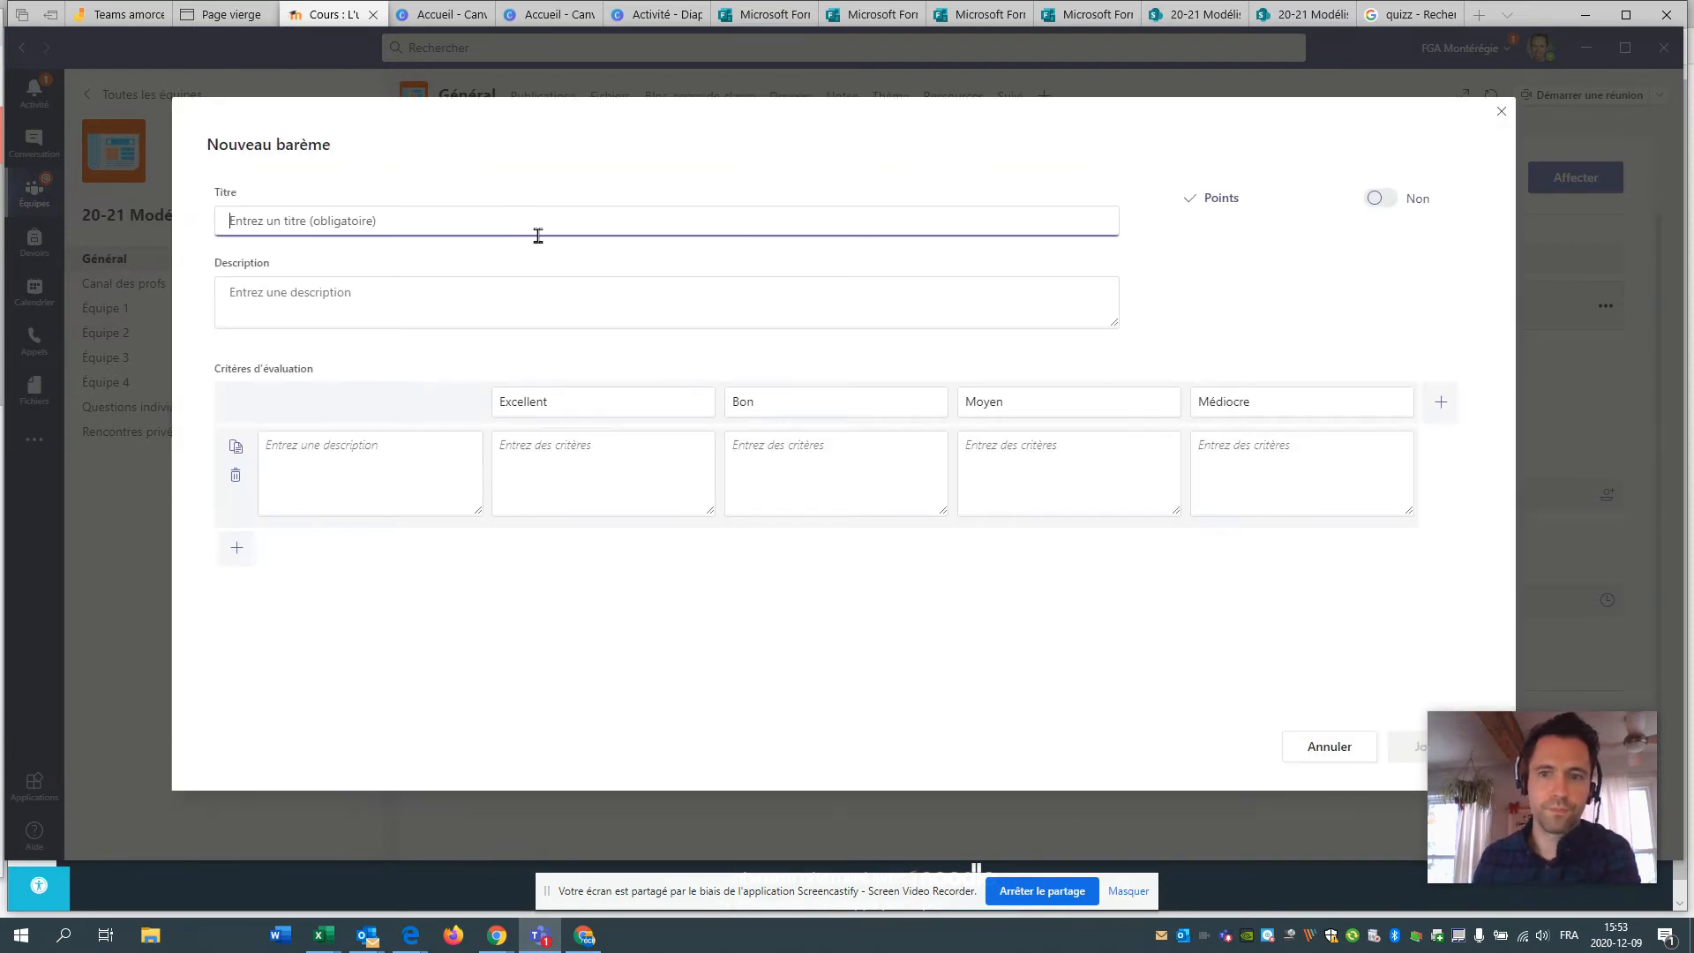
text(Grille)
Rename the rubric's "Médiocre" rating level to "À améliorer" and discard the rubric.
click(829, 411)
click(1076, 410)
click(1329, 413)
drag(1328, 410, 1139, 427)
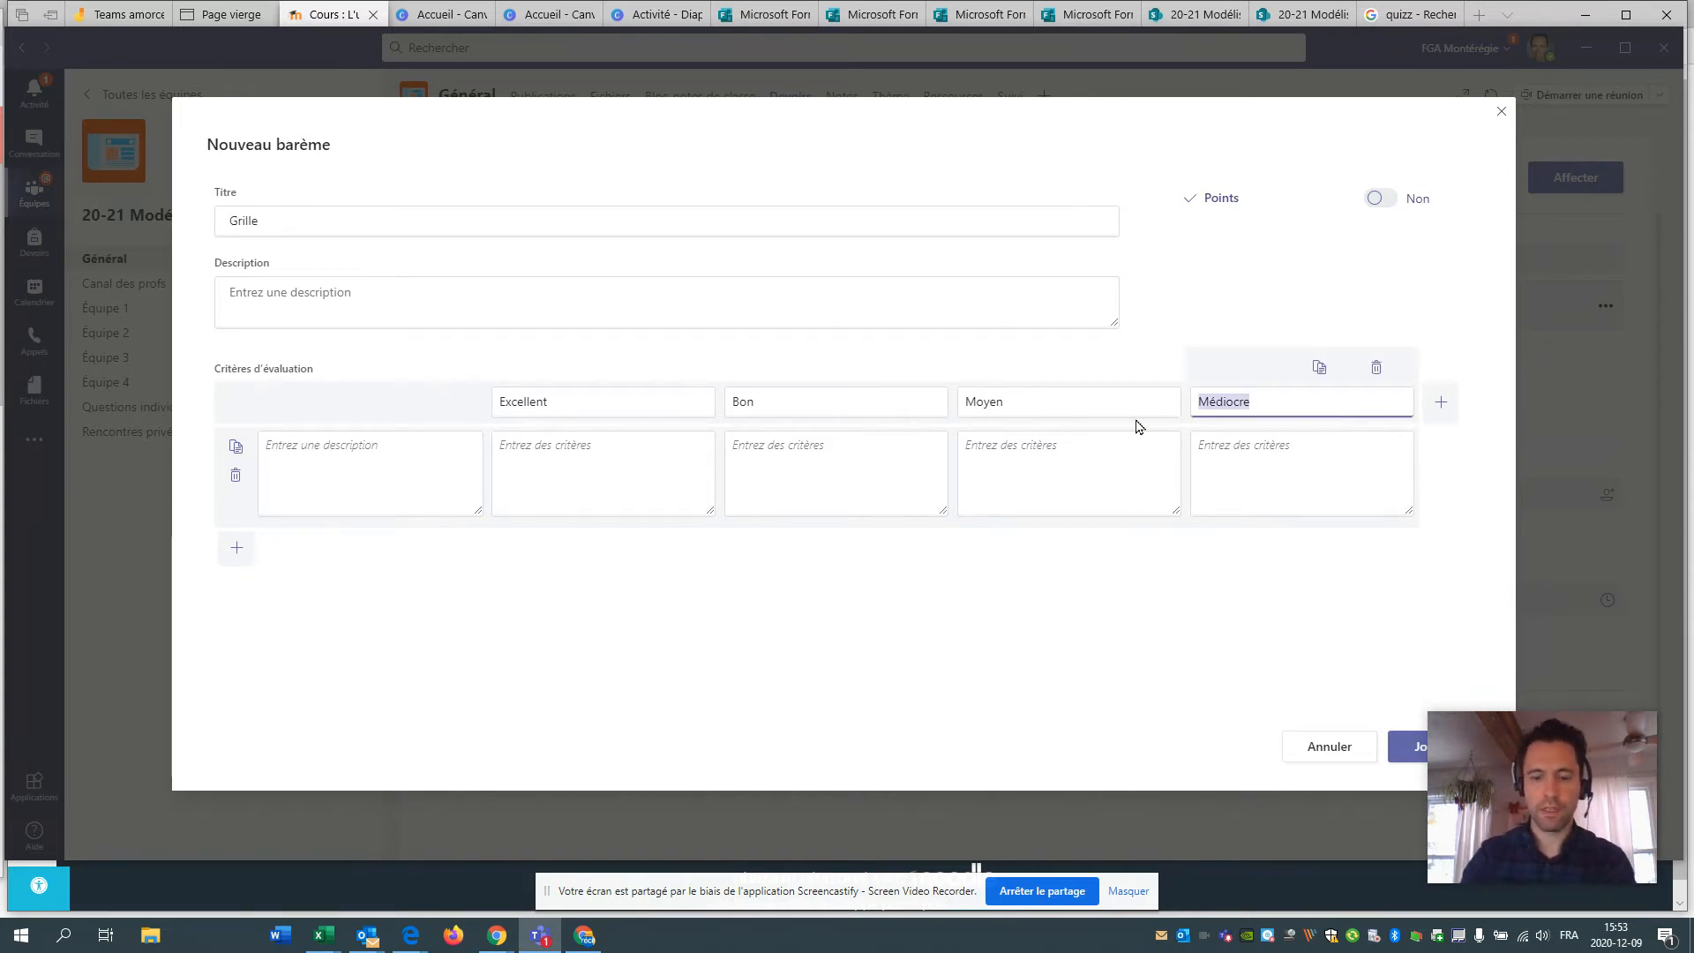
text(E)
key(BackSpace)
text(À améliorer)
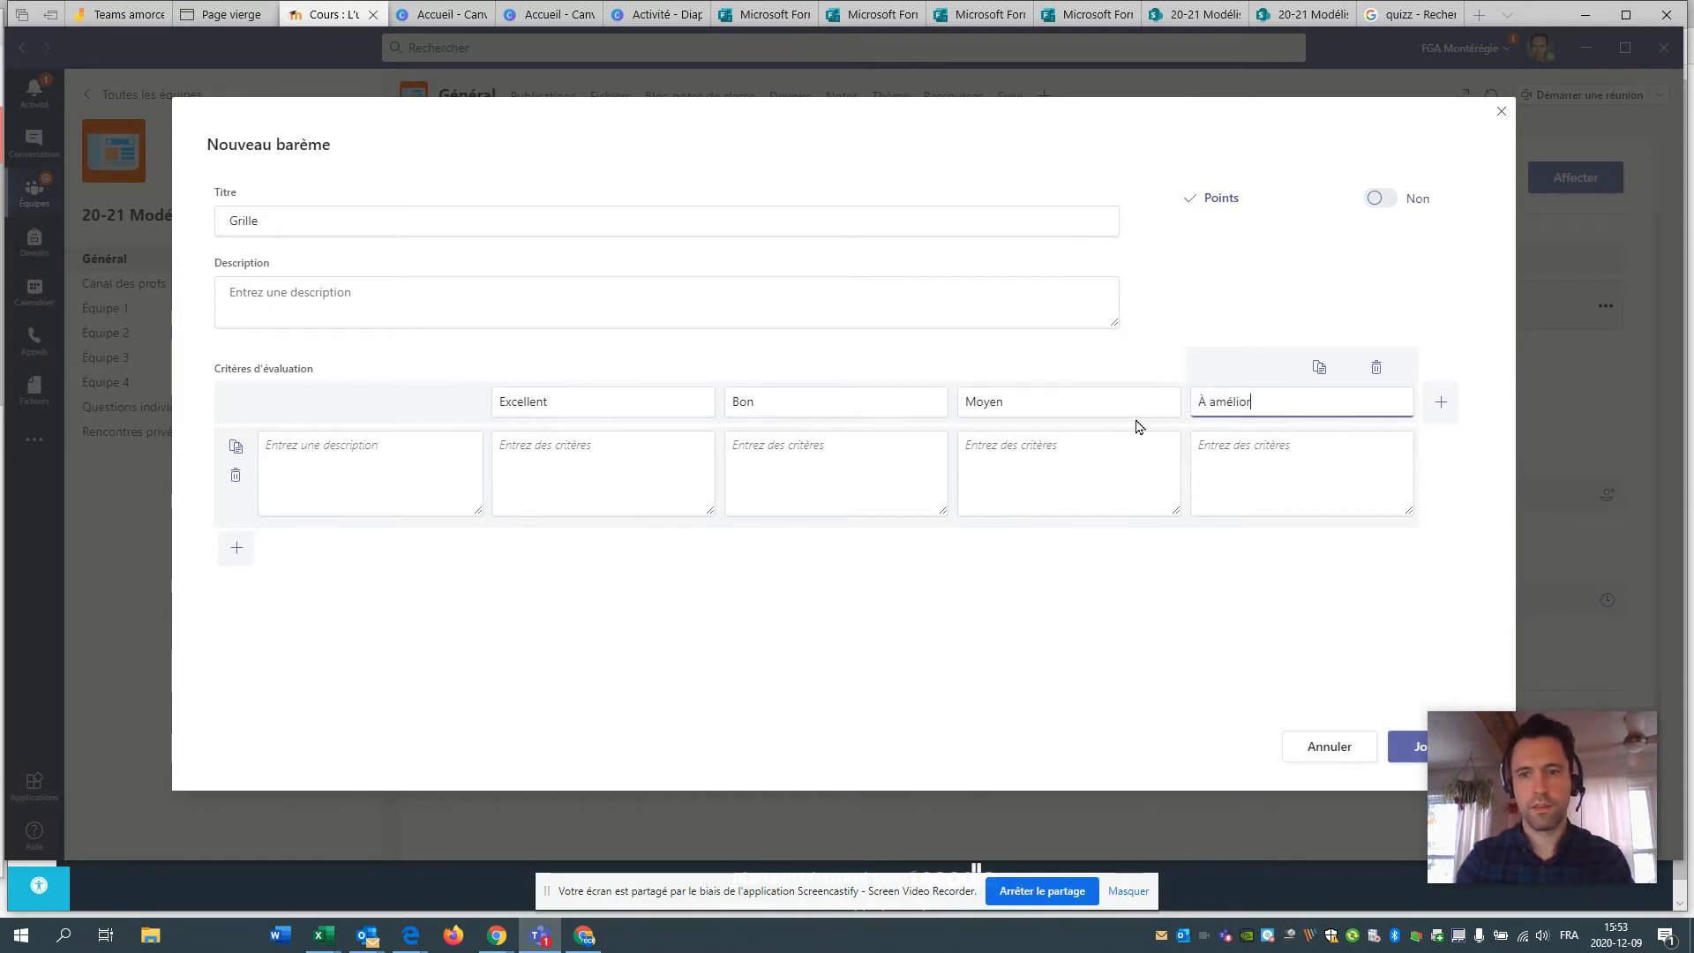
drag(1299, 396, 1138, 387)
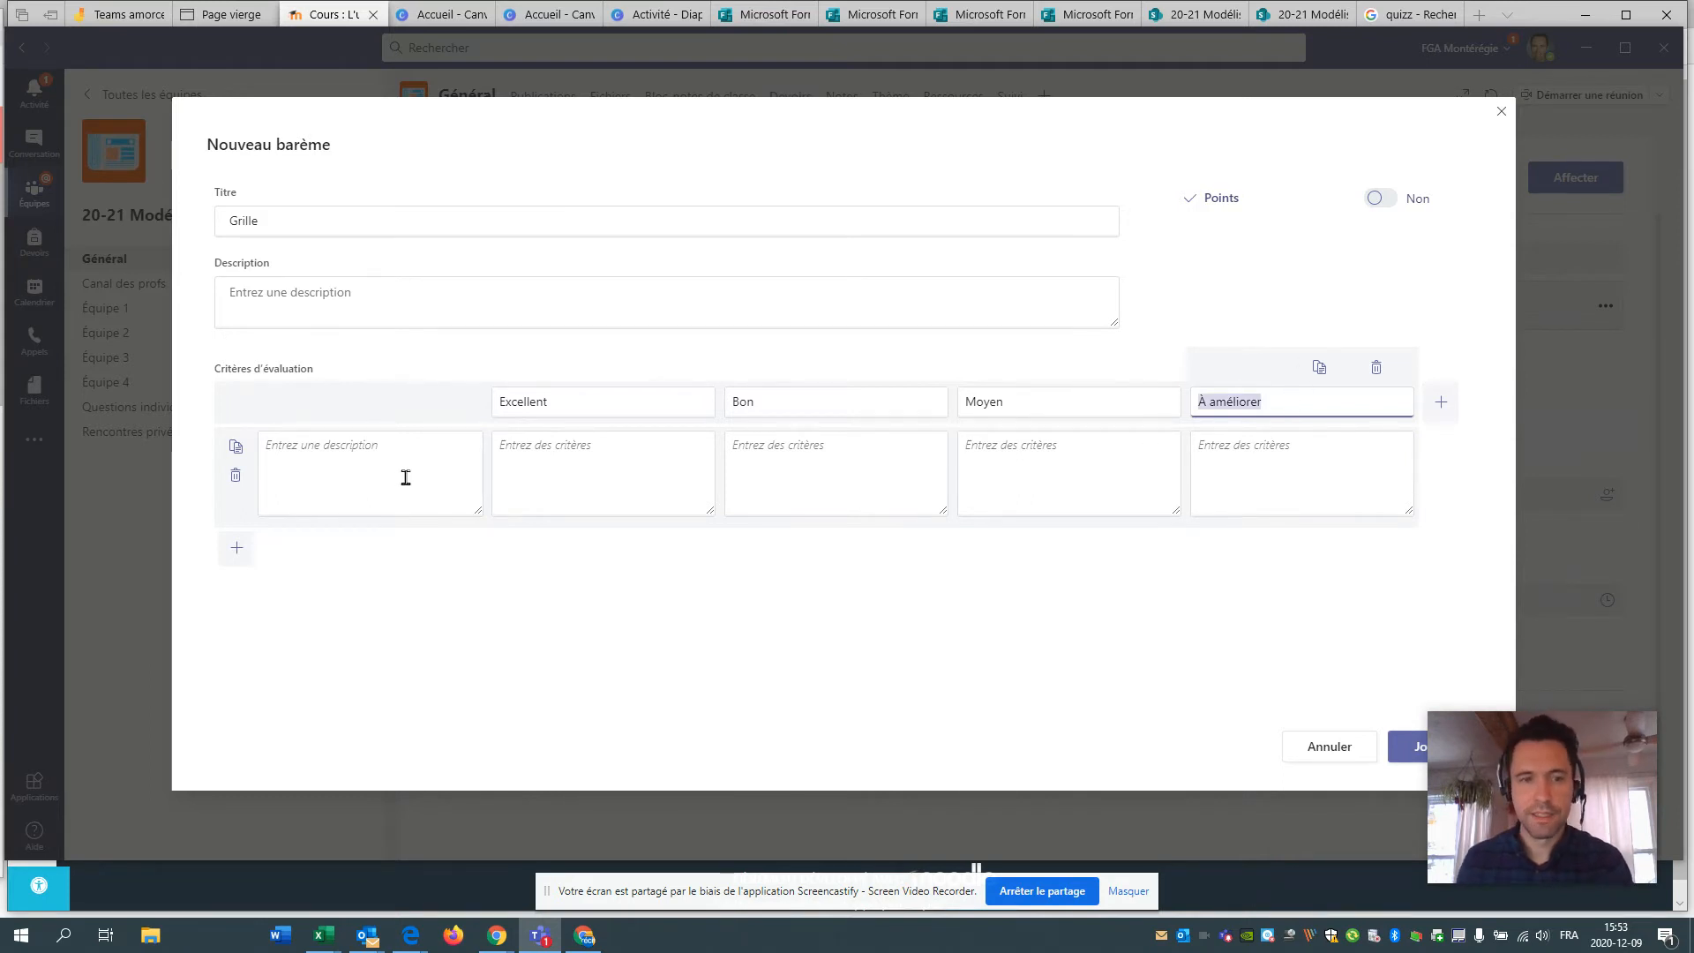
click(367, 470)
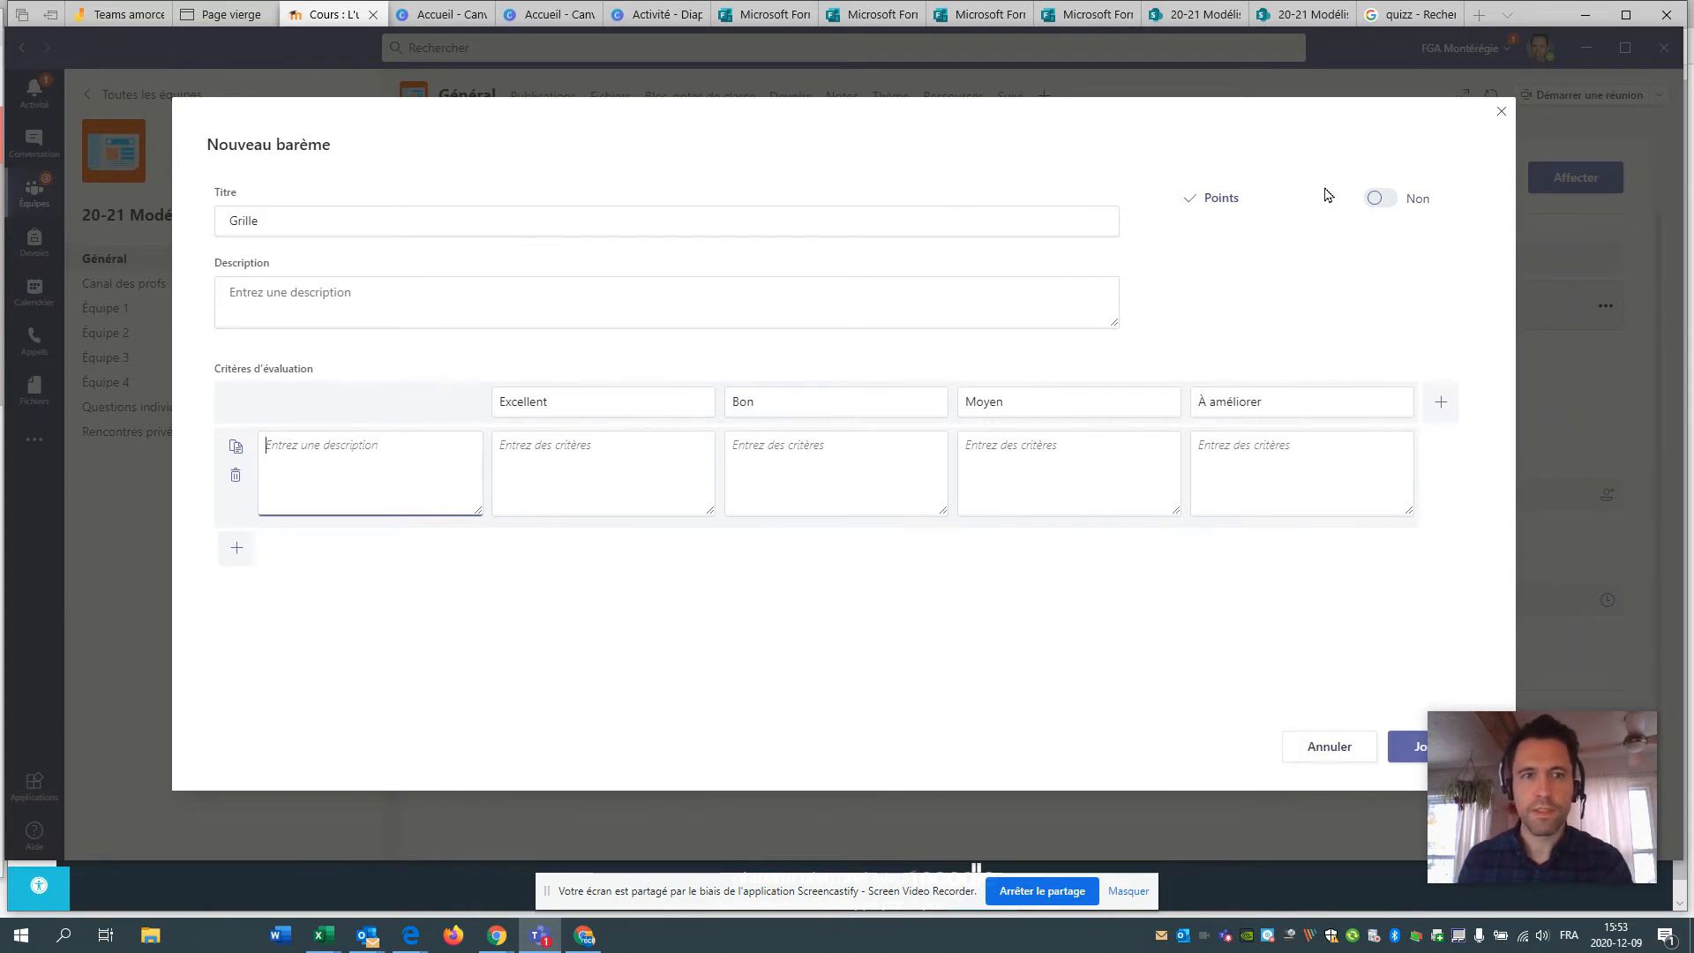
click(1331, 748)
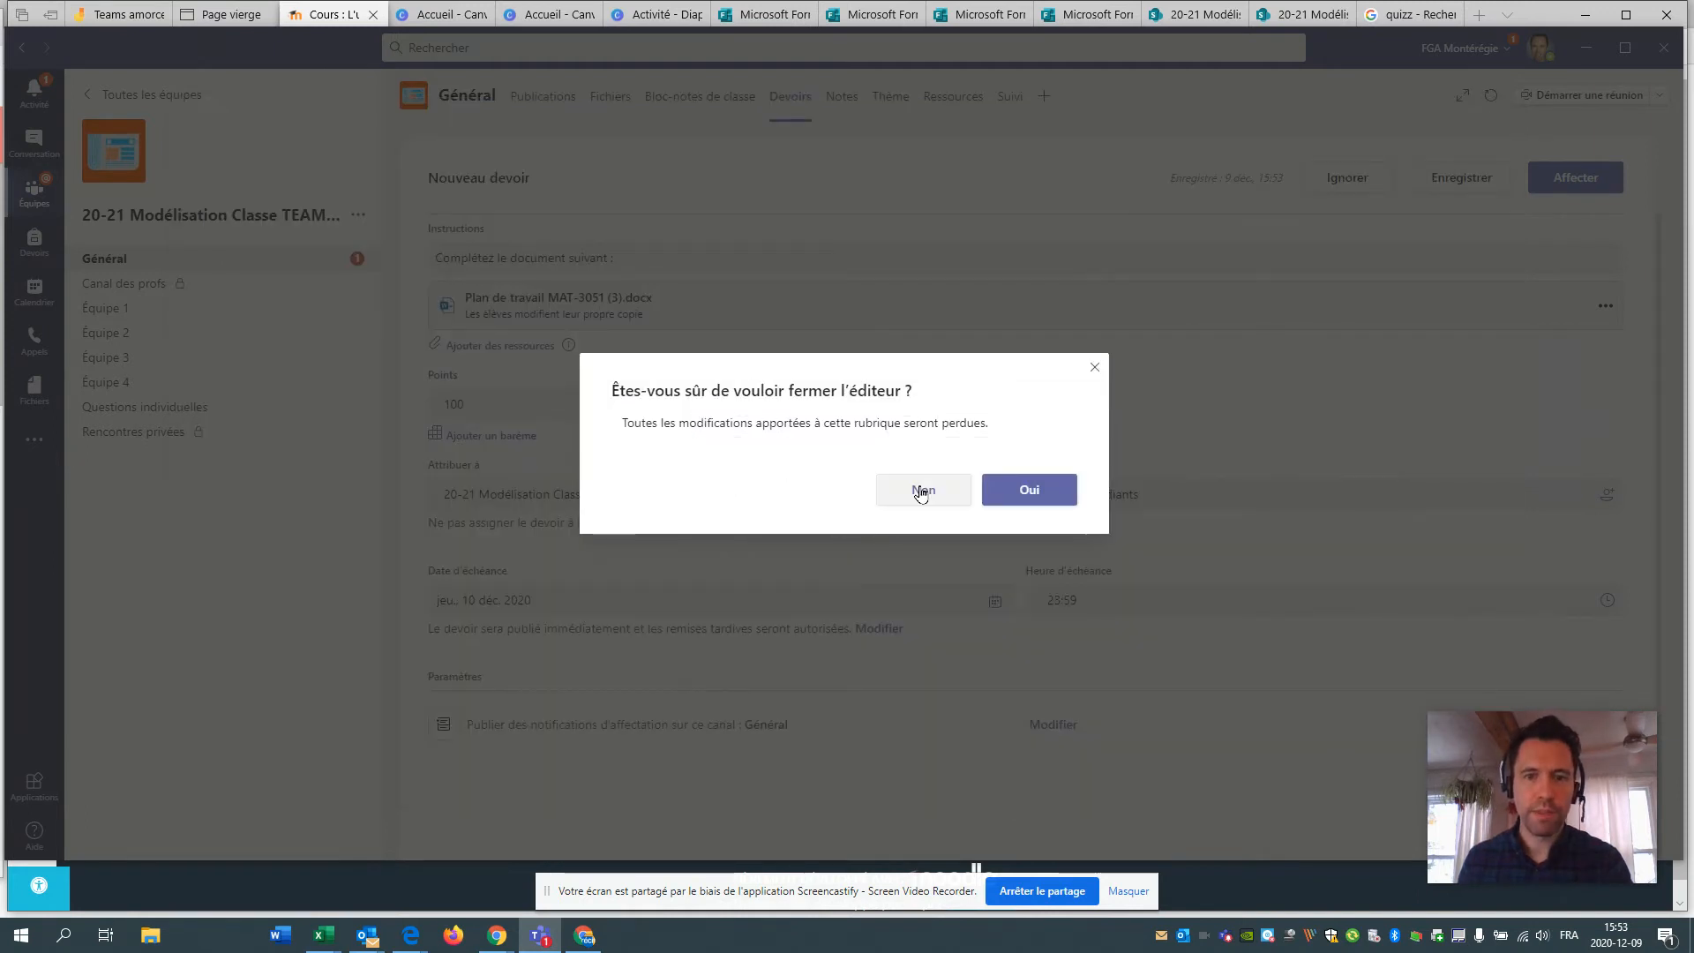
click(991, 499)
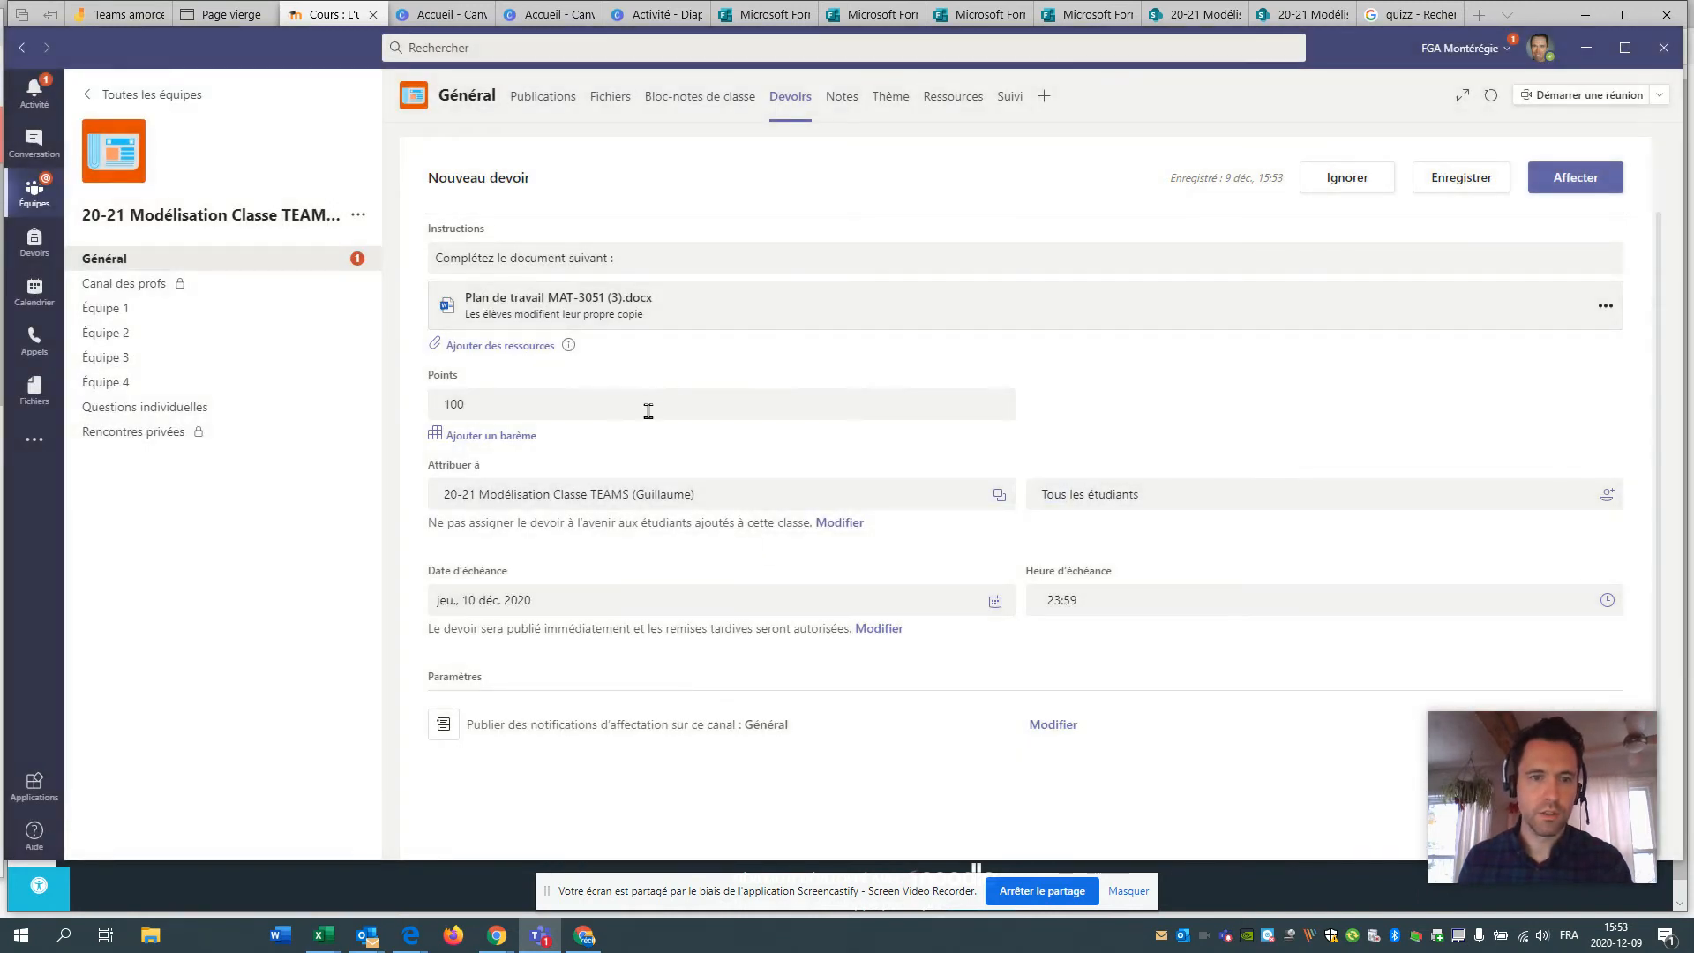
Set the assignment to be assigned in future to all students added to this class.
scroll(1103, 422, up, 1)
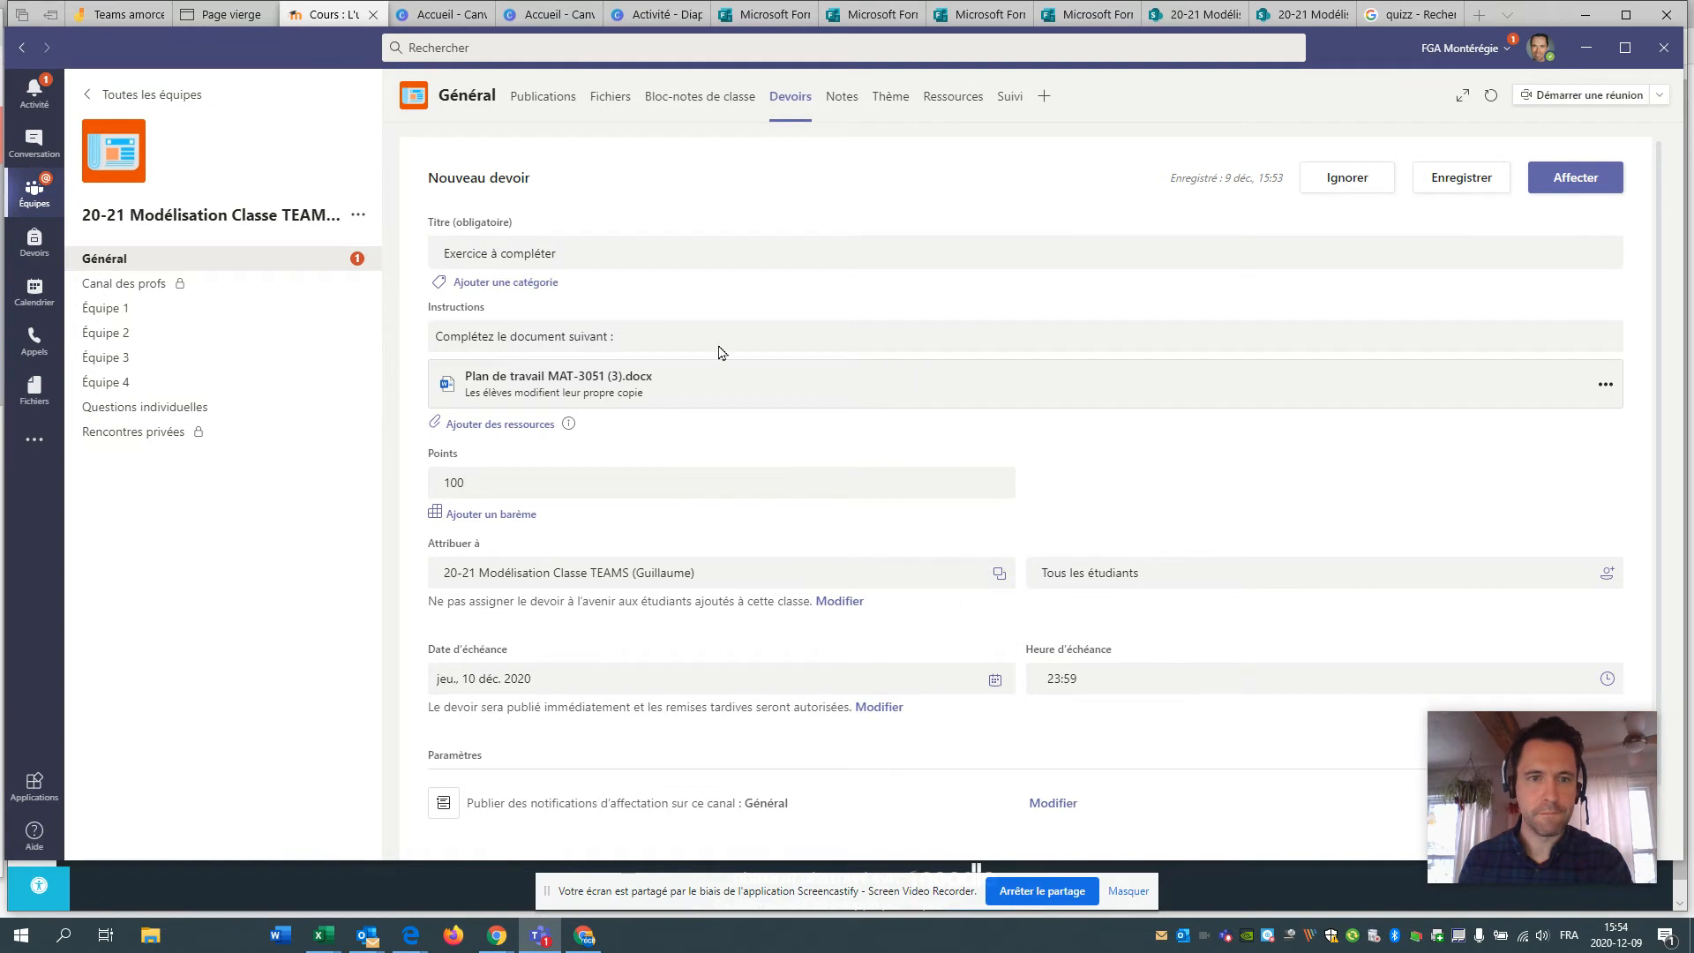
scroll(806, 275, down, 1)
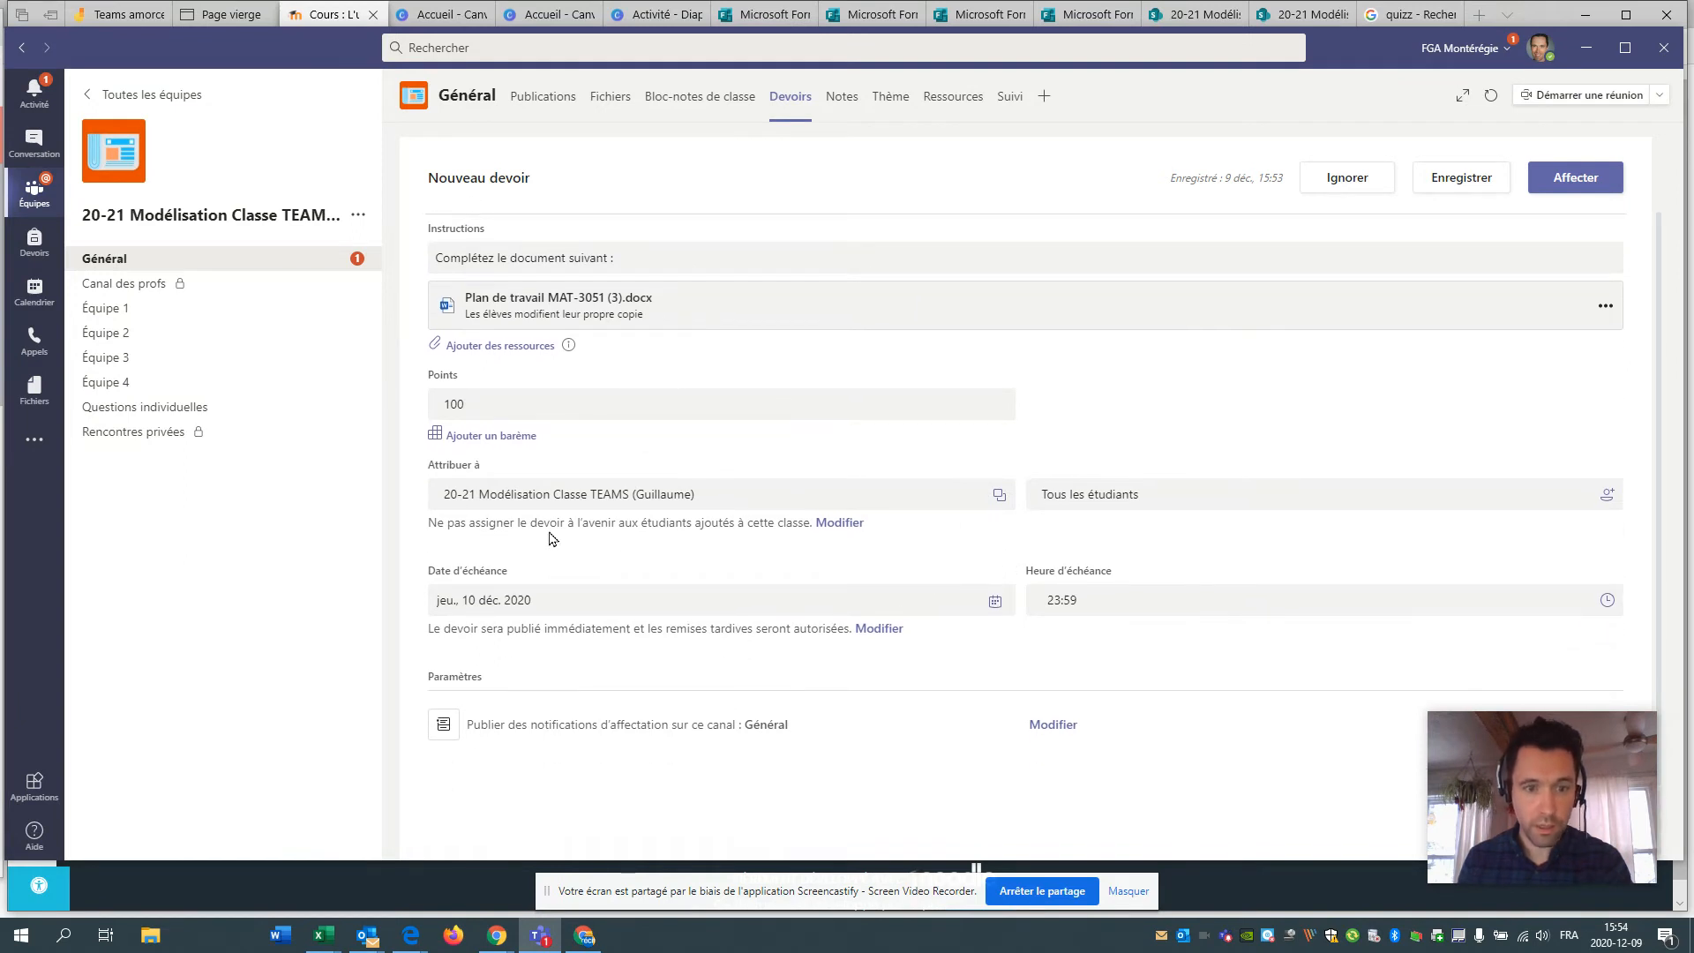
click(847, 501)
click(828, 476)
click(843, 523)
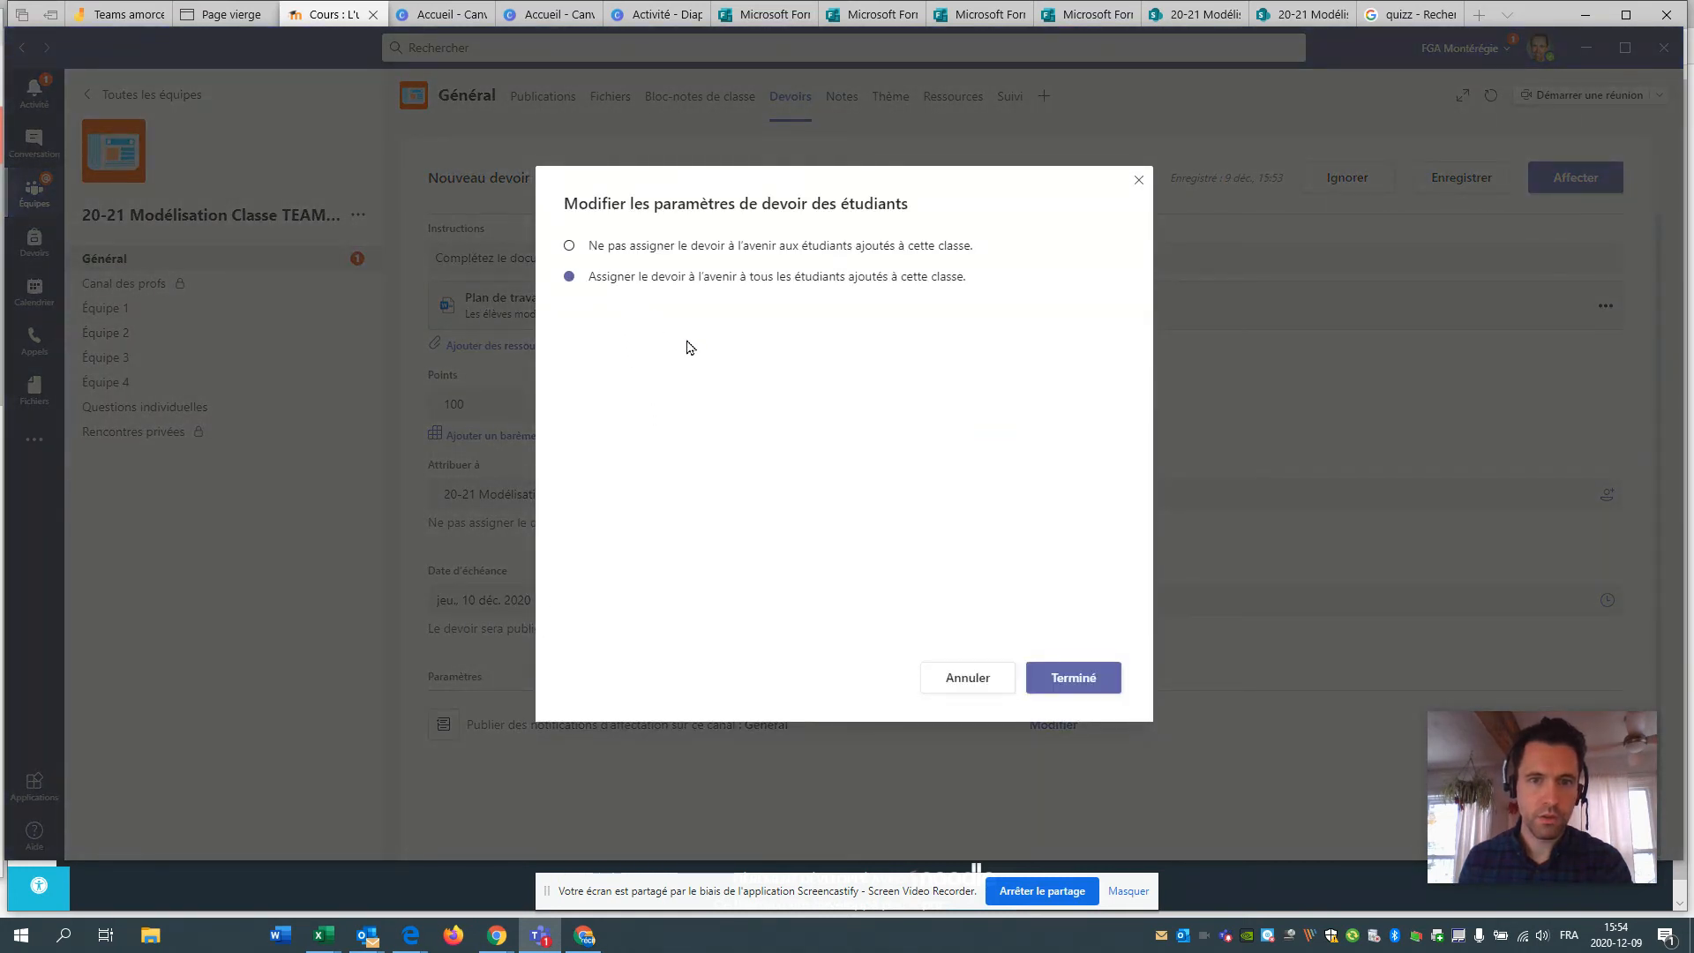
click(1054, 674)
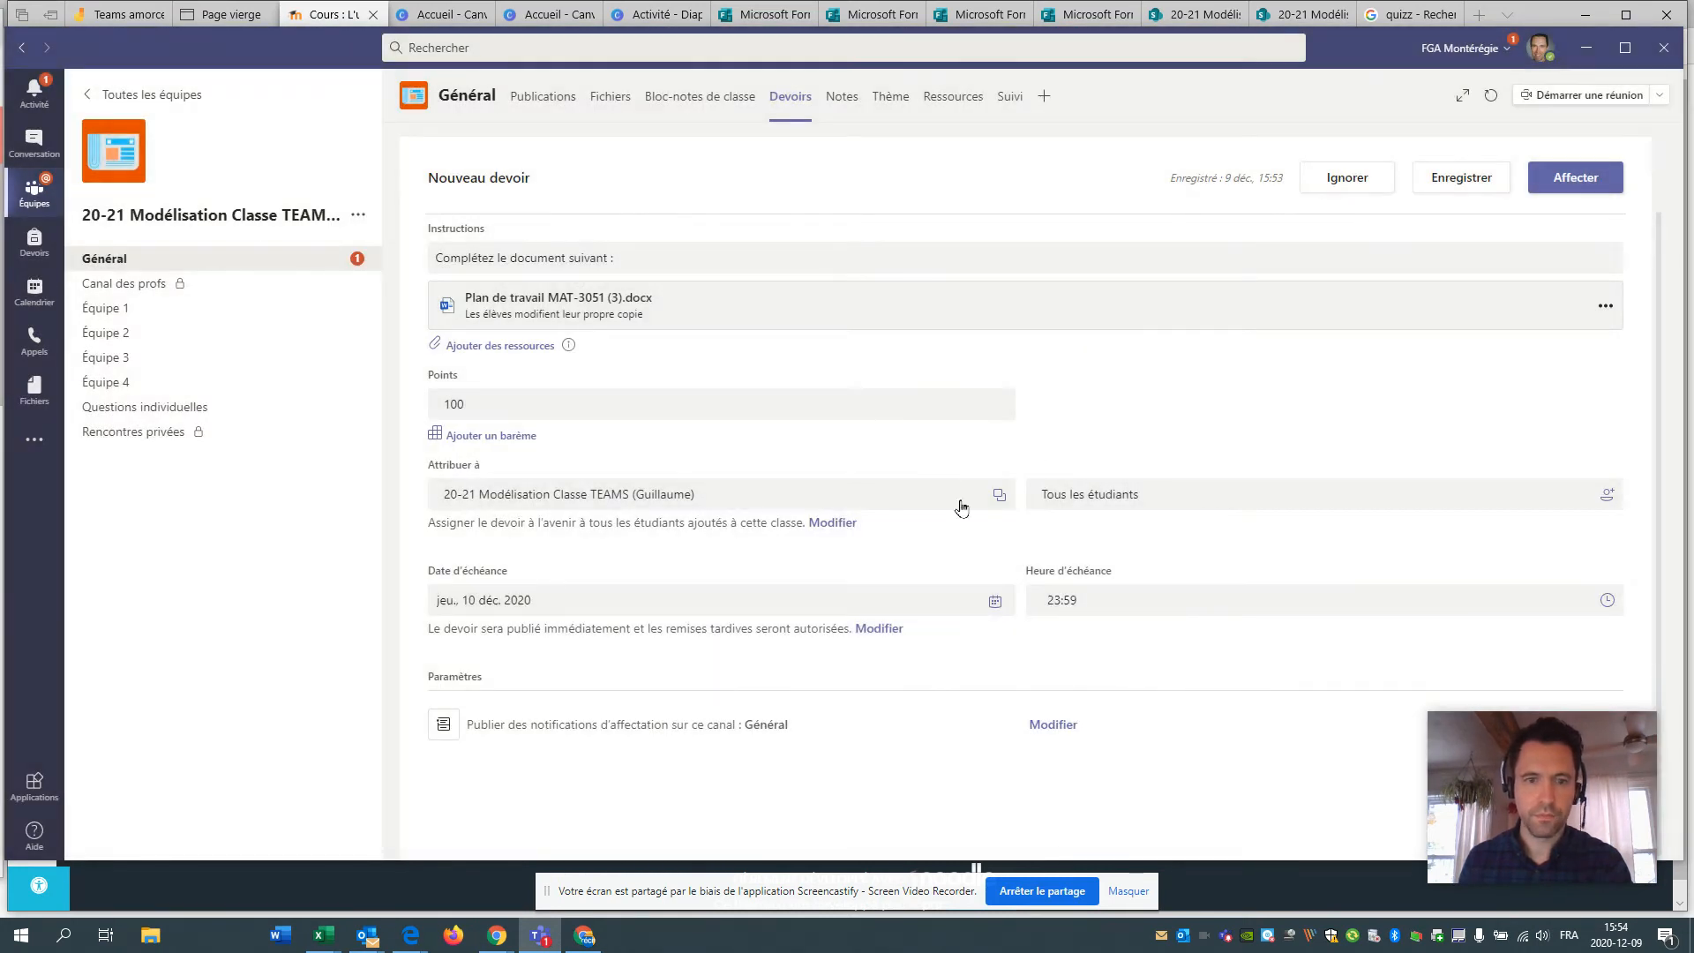
Set the assignment's due date to 1 February 2023.
click(995, 601)
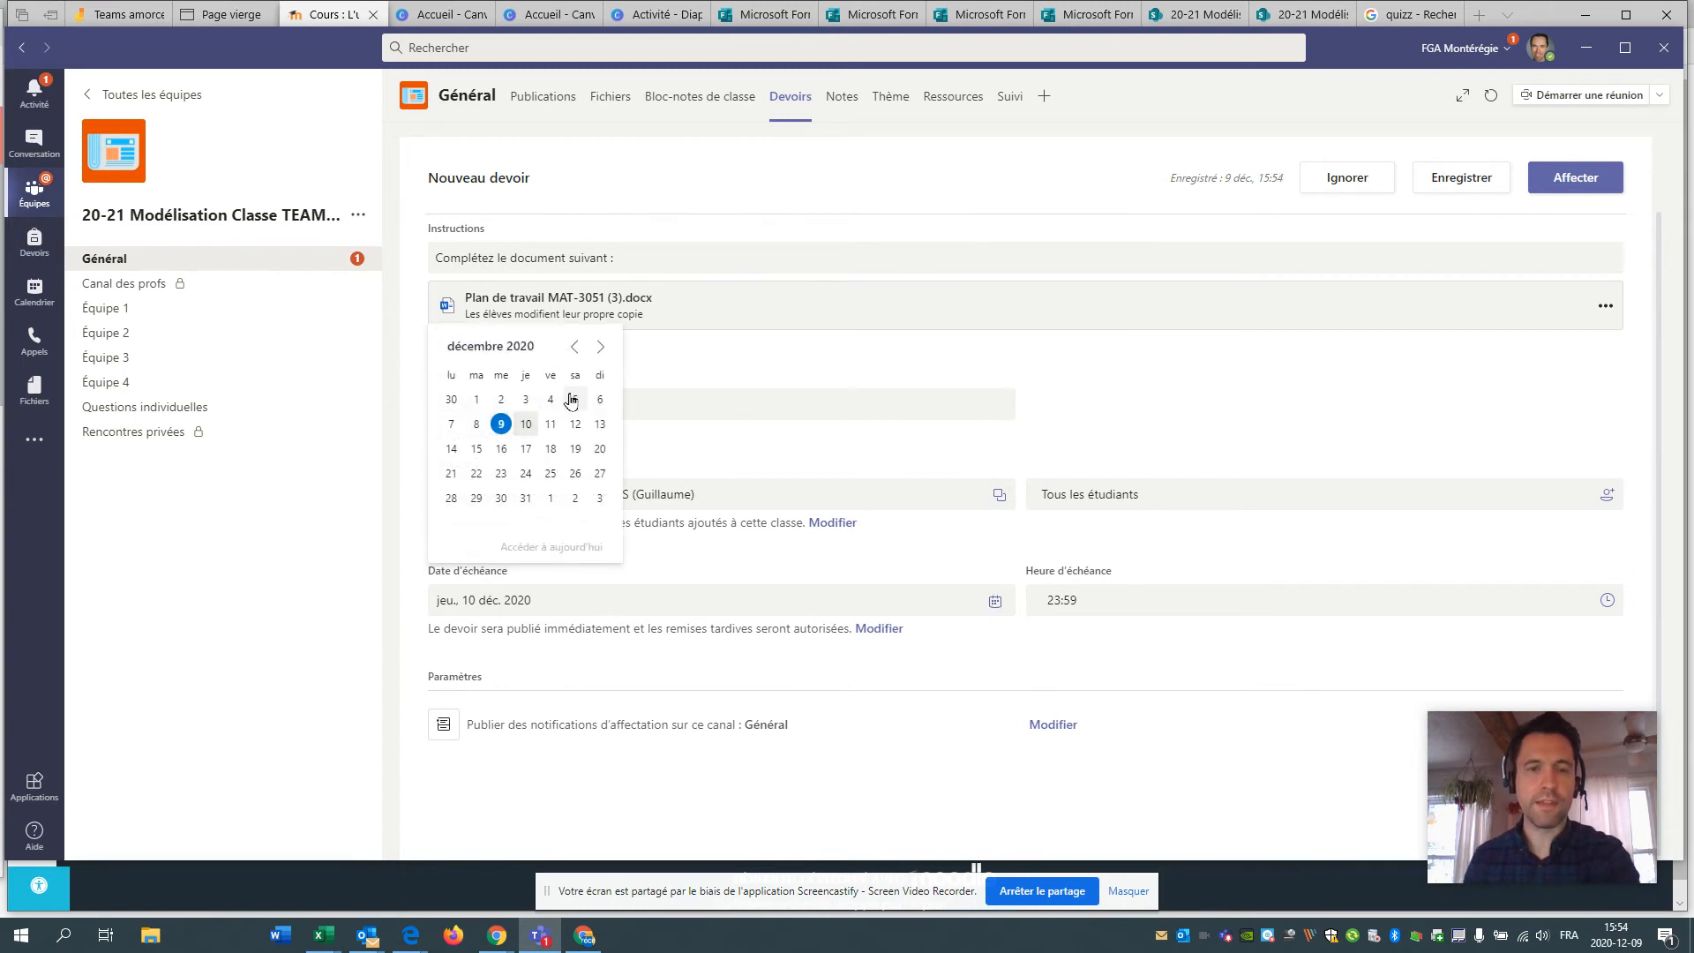
click(599, 346)
click(600, 347)
click(600, 348)
click(601, 349)
click(601, 349)
click(602, 348)
click(601, 349)
click(601, 349)
click(602, 349)
click(601, 348)
click(602, 348)
click(602, 348)
click(602, 349)
click(602, 348)
click(601, 348)
click(601, 348)
click(602, 348)
click(601, 349)
click(601, 348)
click(602, 348)
click(602, 349)
click(601, 349)
click(501, 399)
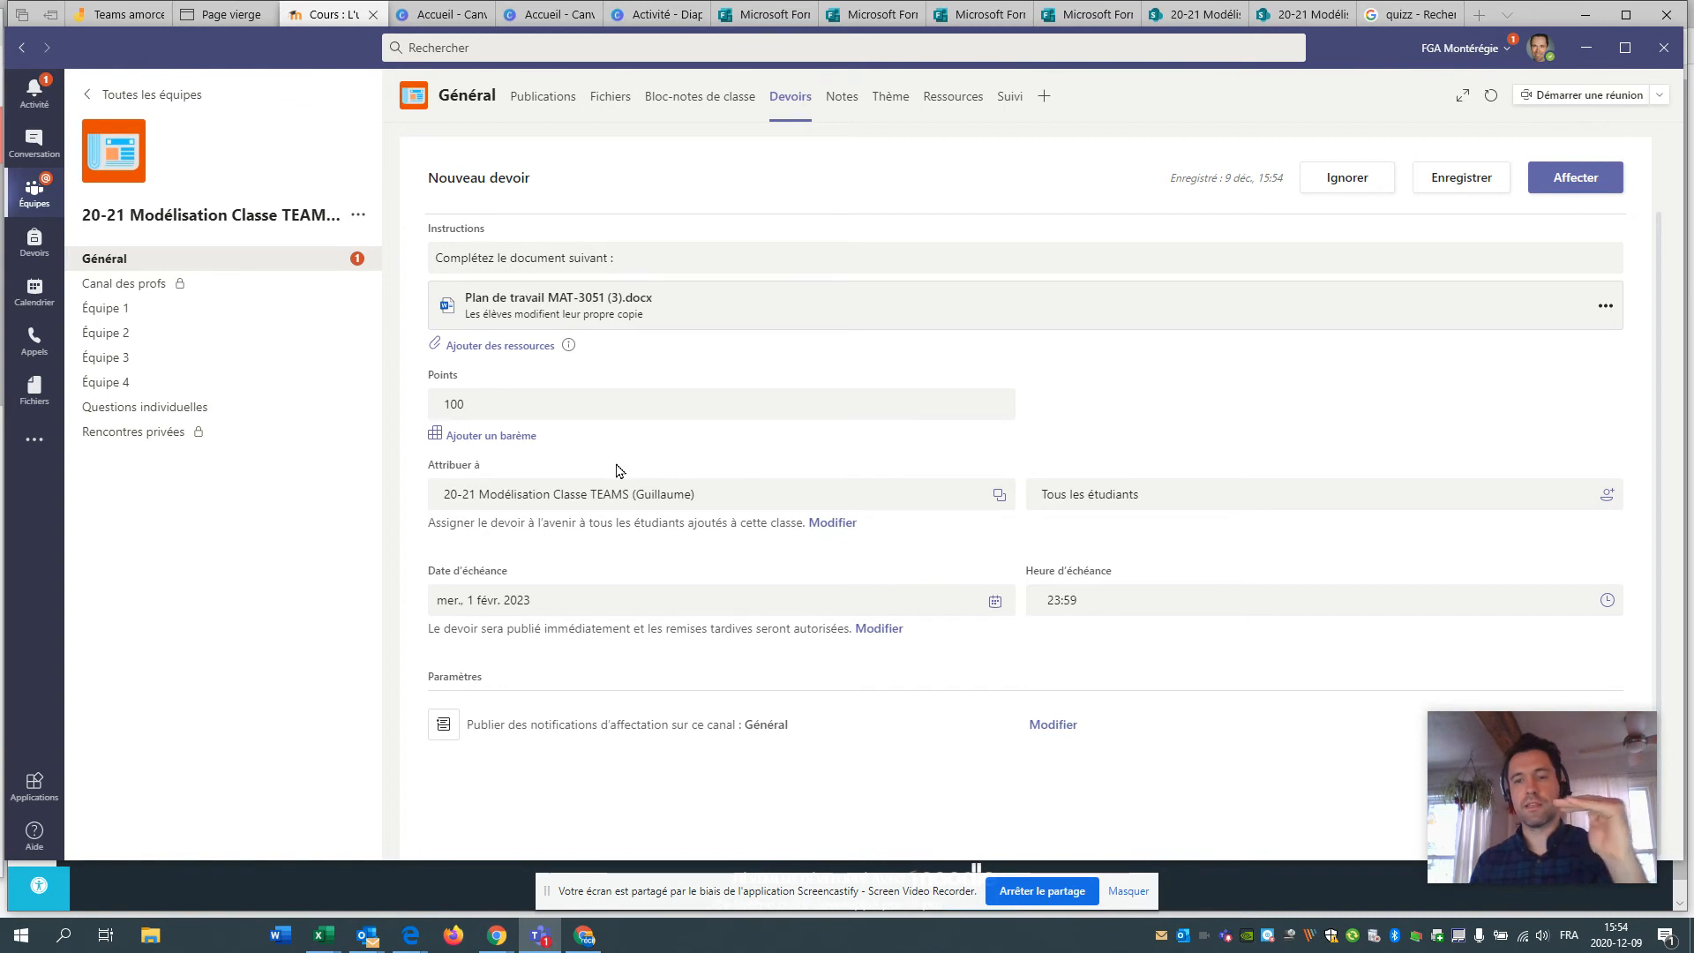
drag(1565, 761, 1547, 725)
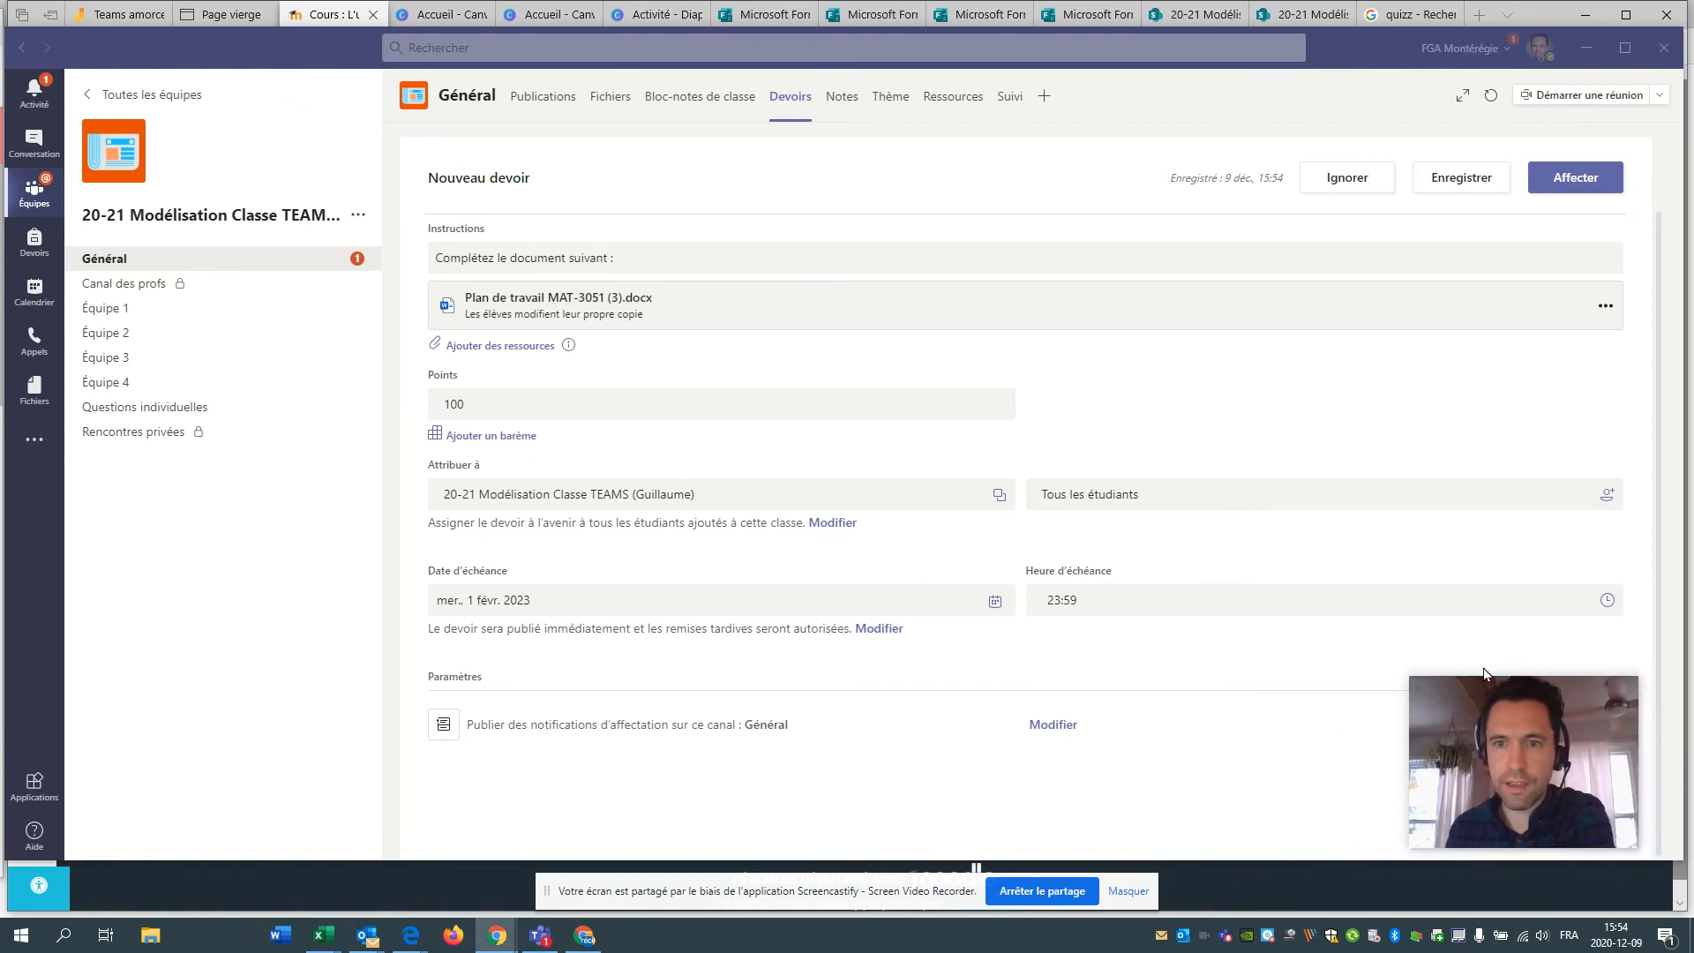
Assign the finished assignment to the class, view the "Exercice à compléter" submissions page, and return to the assignments list.
click(1579, 180)
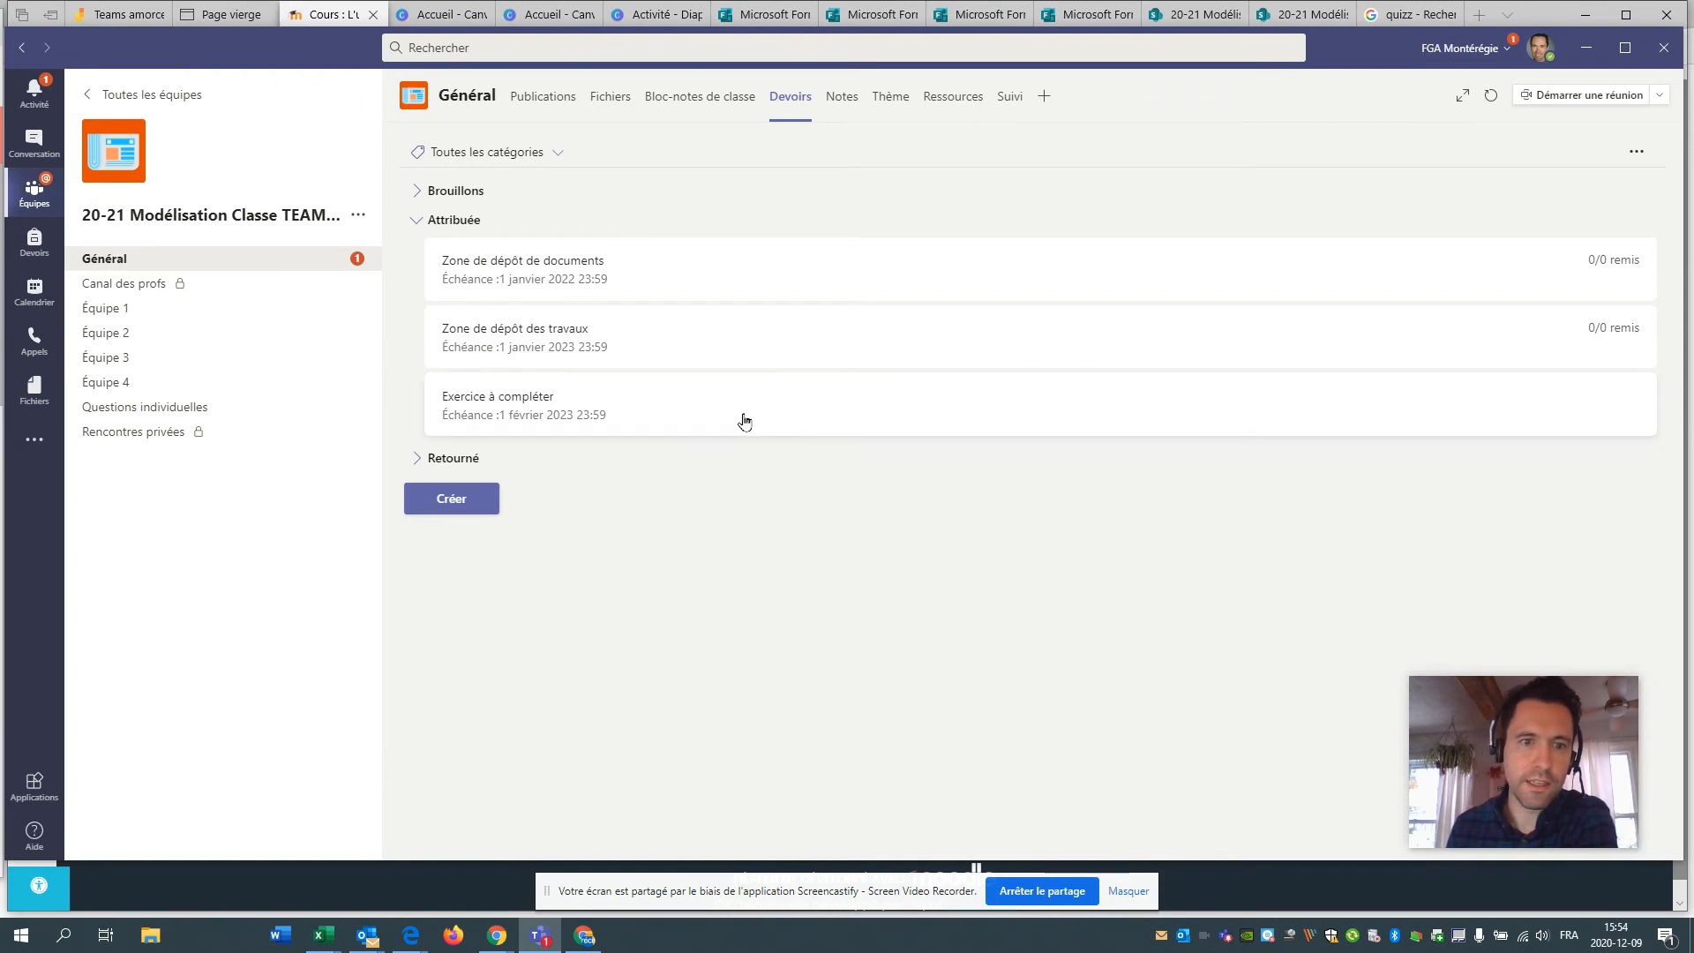
click(763, 431)
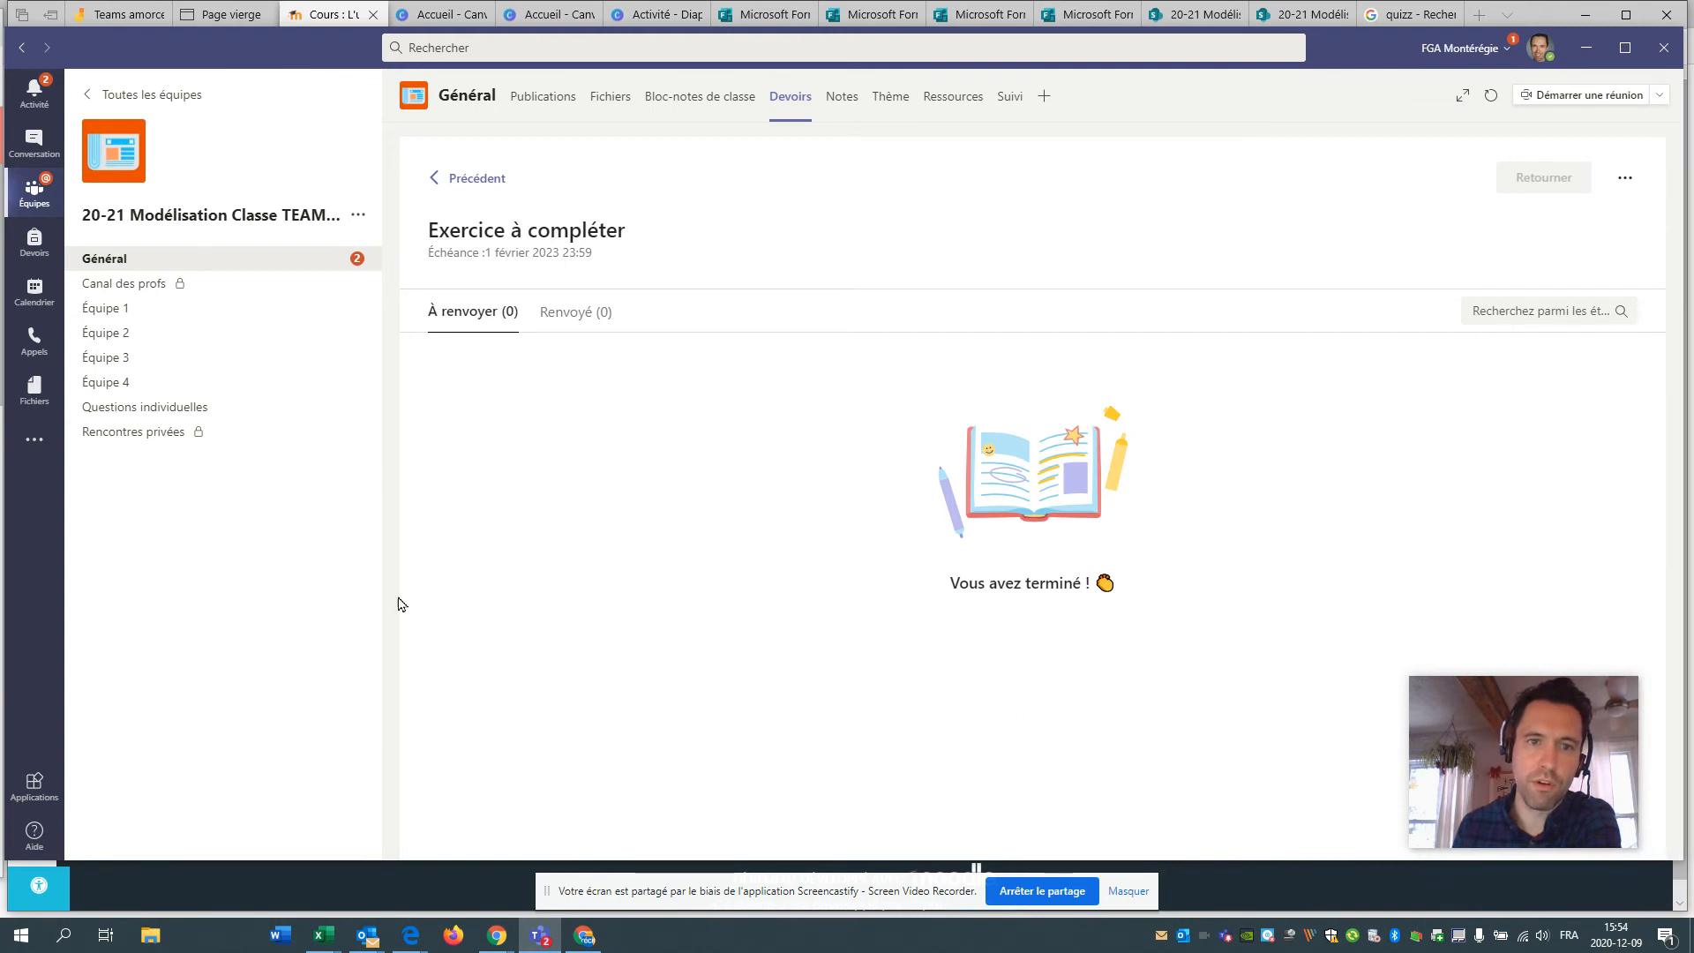
click(481, 180)
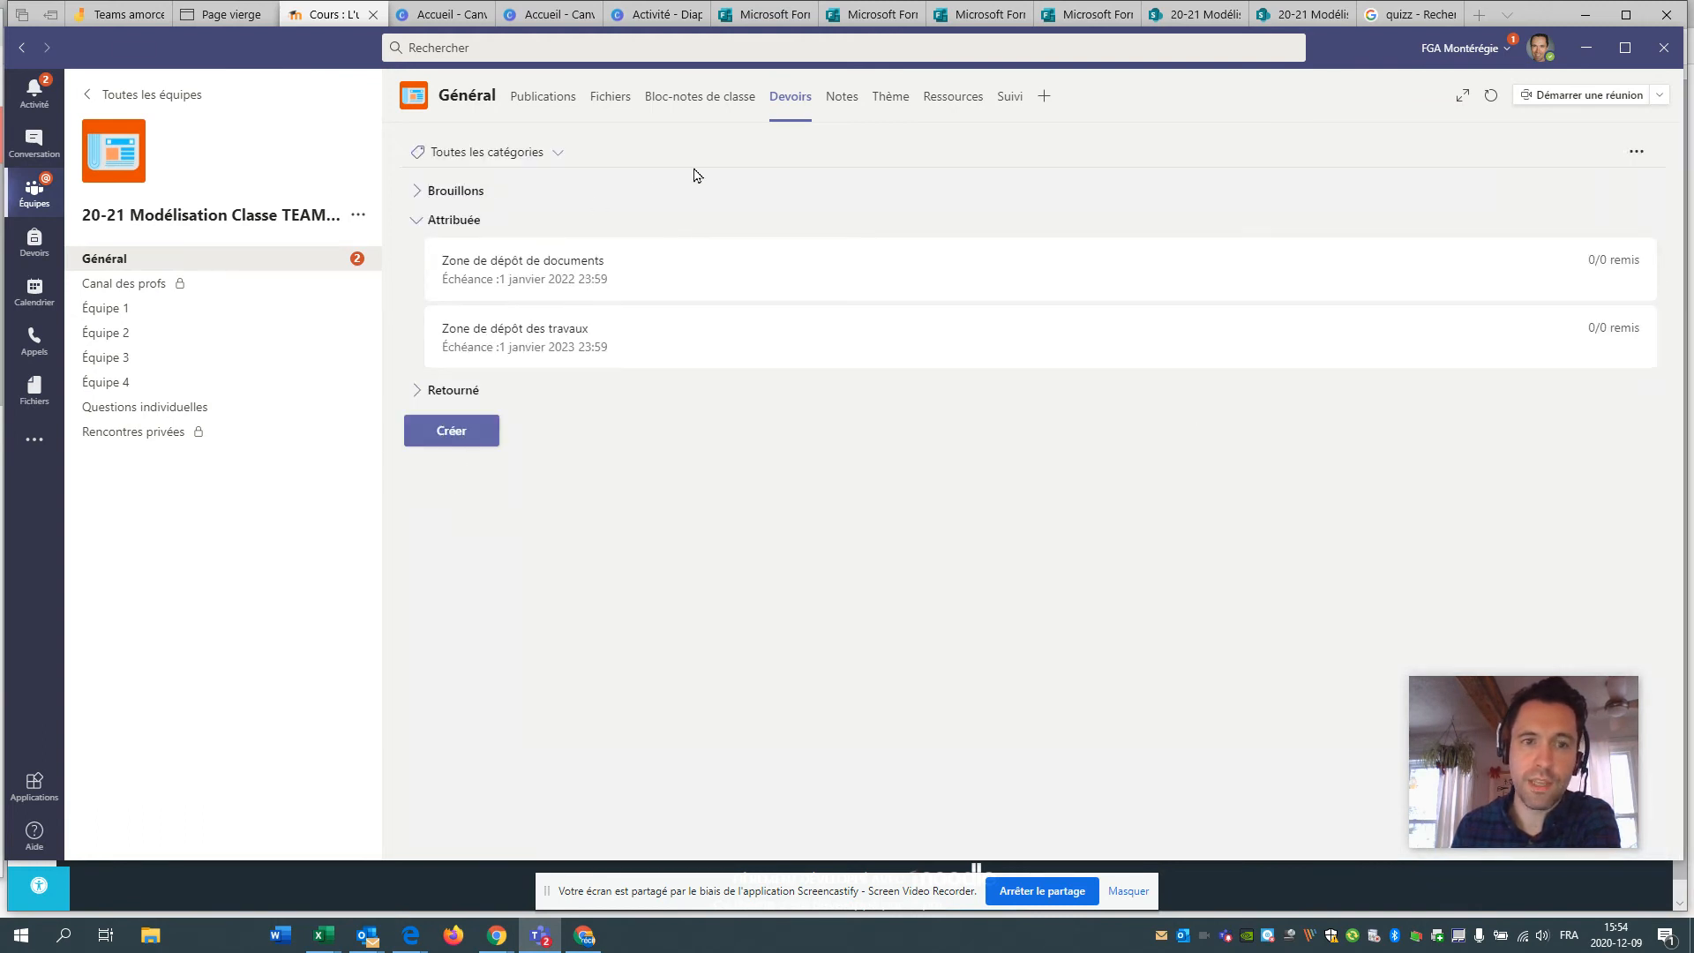
Refresh the assignments list, recheck the student work view of "Exercice à compléter", and reload the list after returning to it.
click(1490, 95)
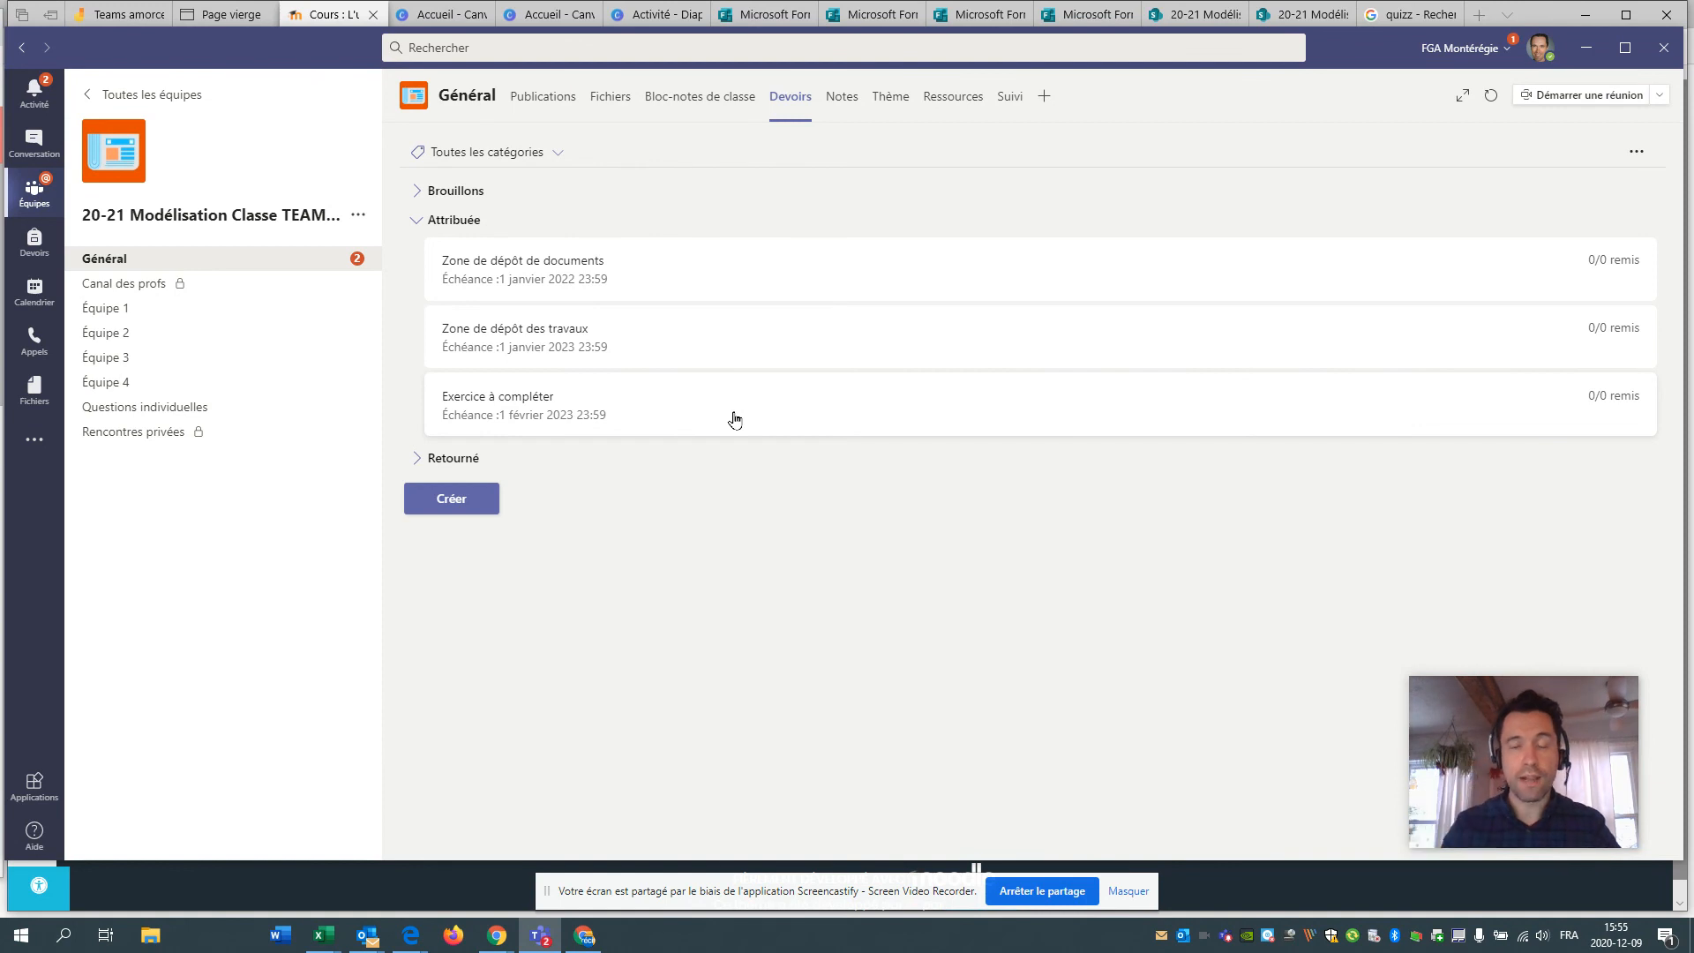
click(576, 421)
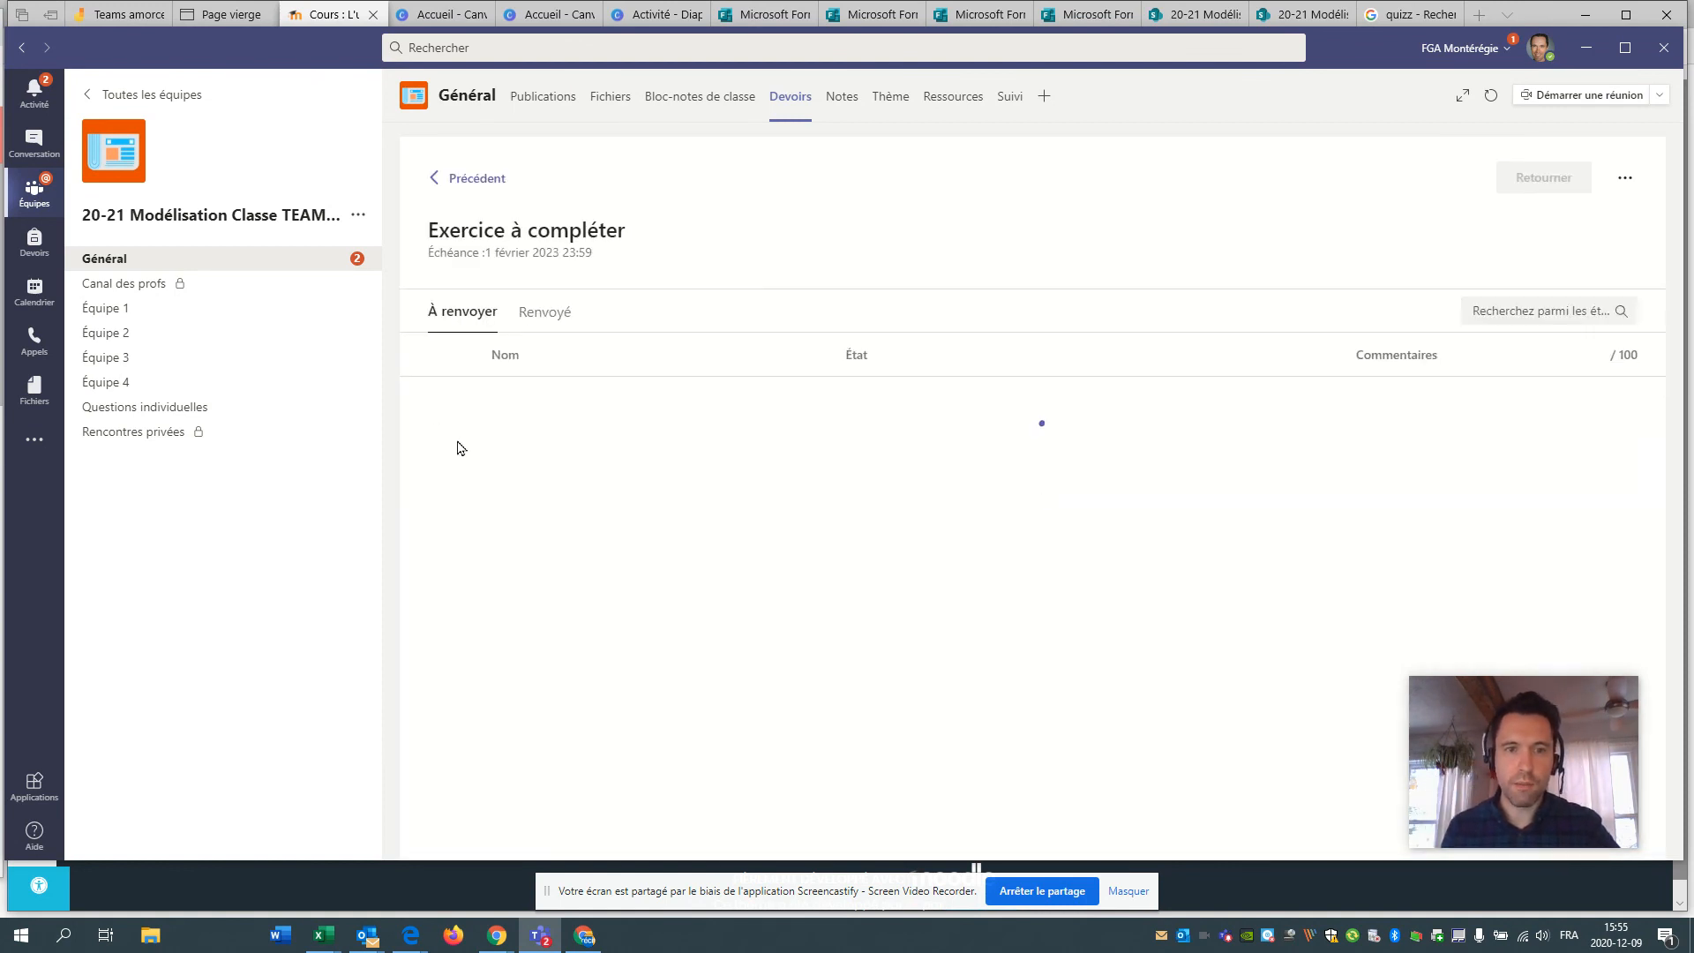
click(437, 177)
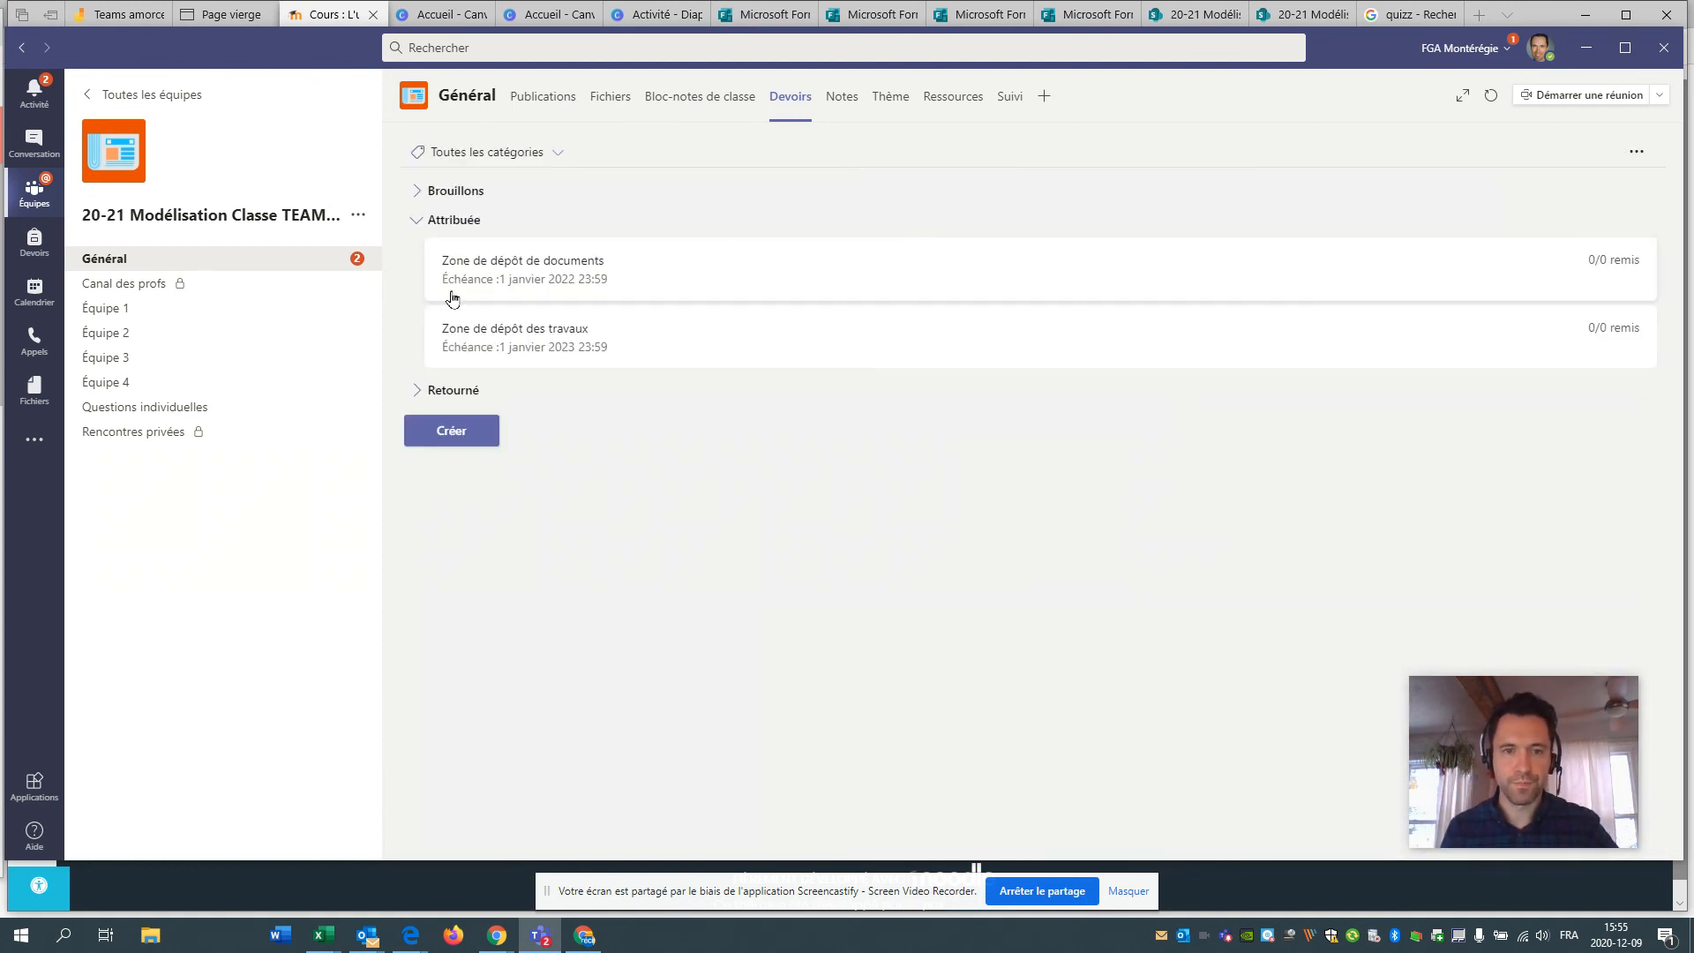
click(1491, 95)
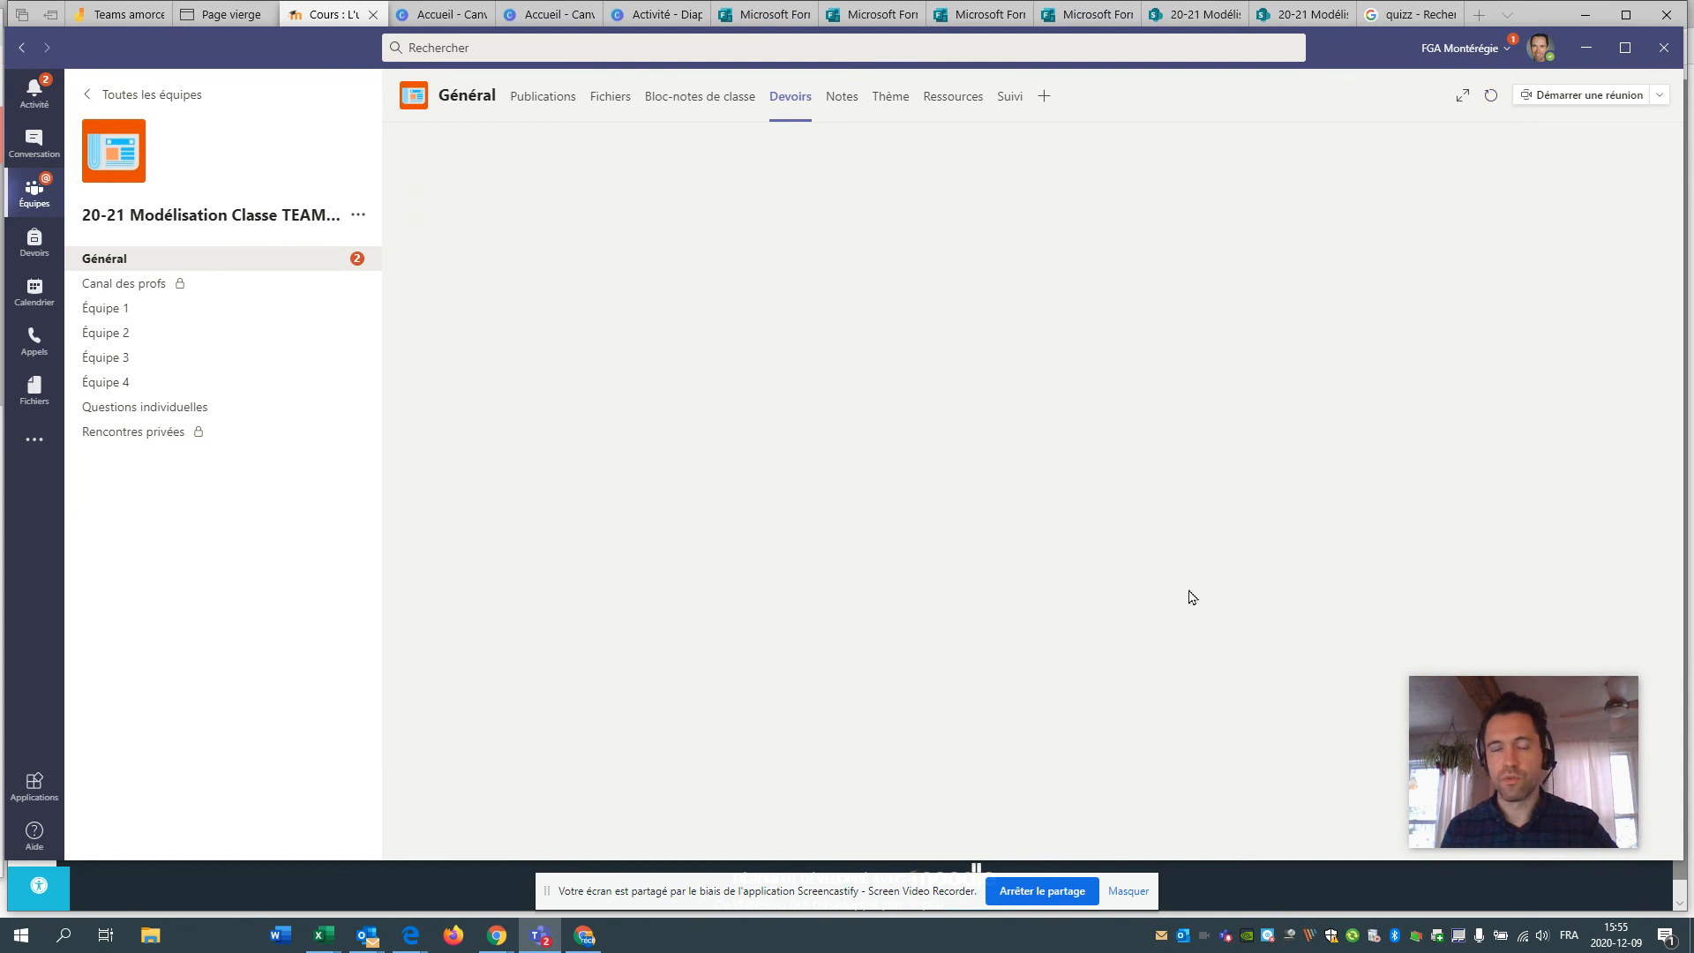